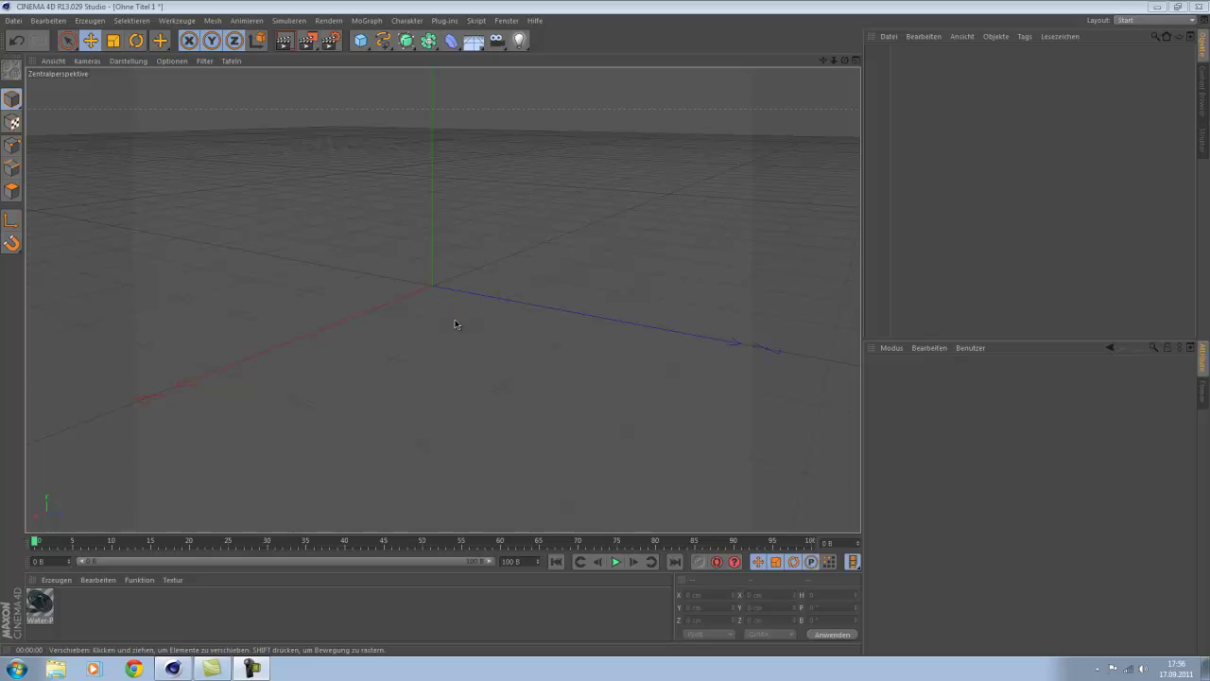
# Create a particle Emitter and set its X and Y lengths to 200 cm each
pyautogui.keyDown('alt'); pyautogui.moveTo(526, 299); pyautogui.dragTo(556, 311); pyautogui.keyUp('alt')
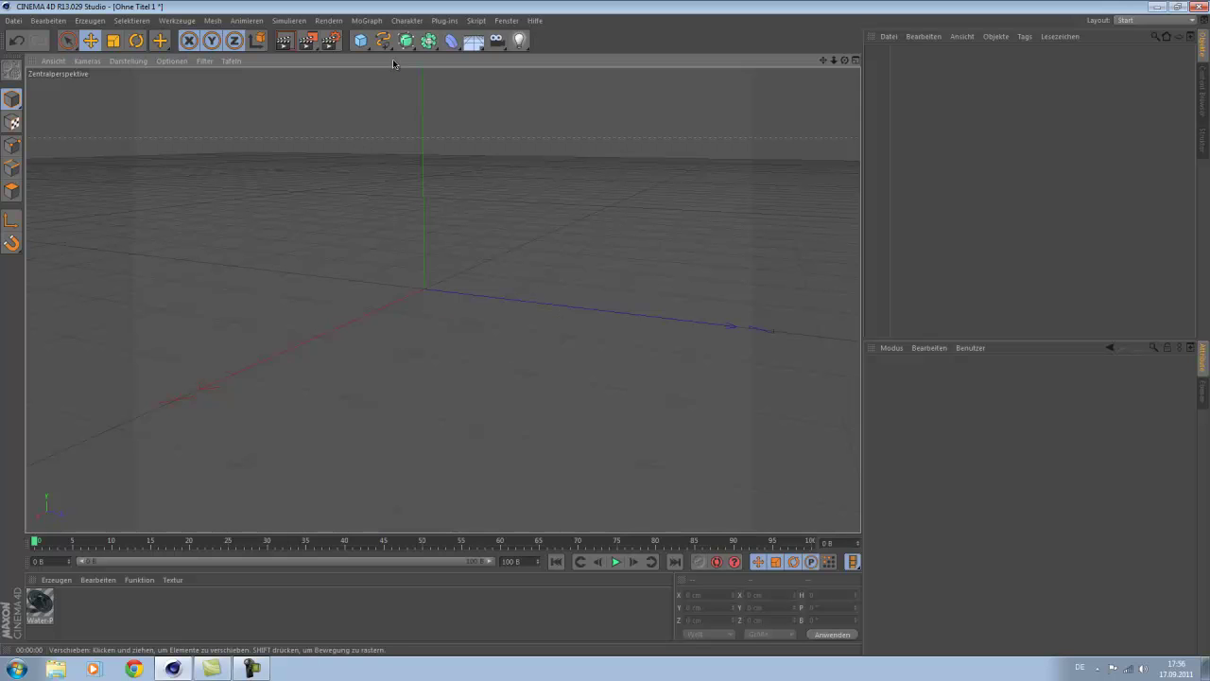
pyautogui.click(307, 21)
pyautogui.moveTo(313, 71)
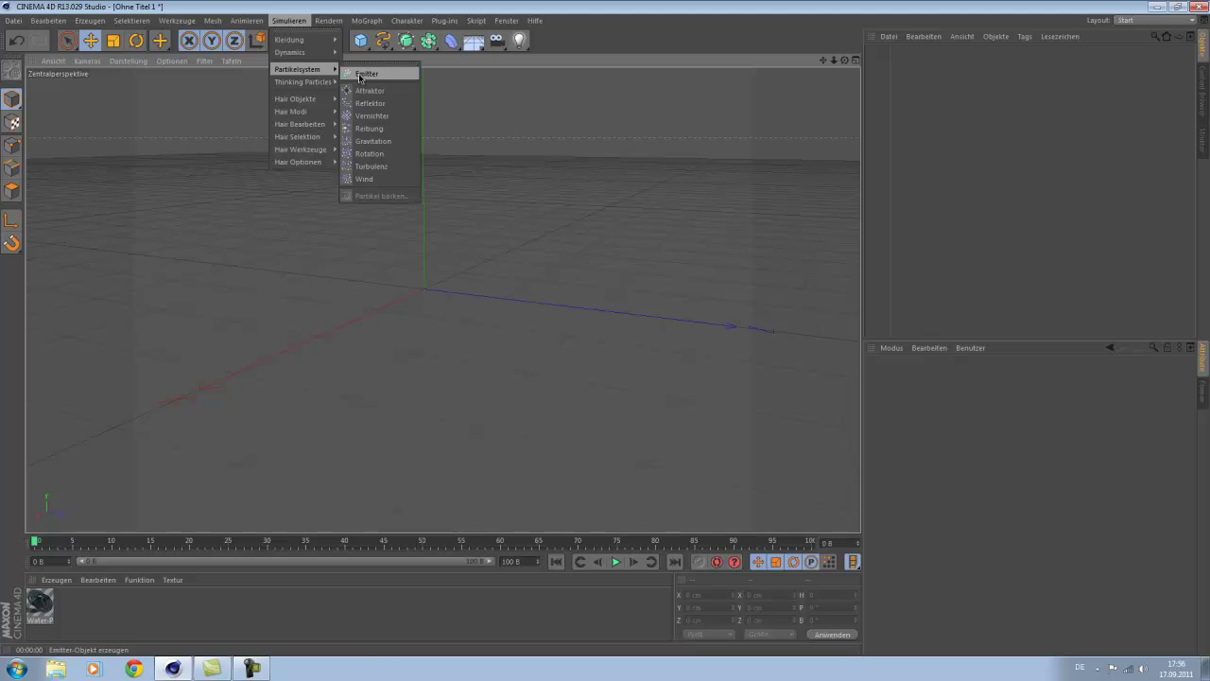
pyautogui.click(359, 75)
pyautogui.click(1024, 377)
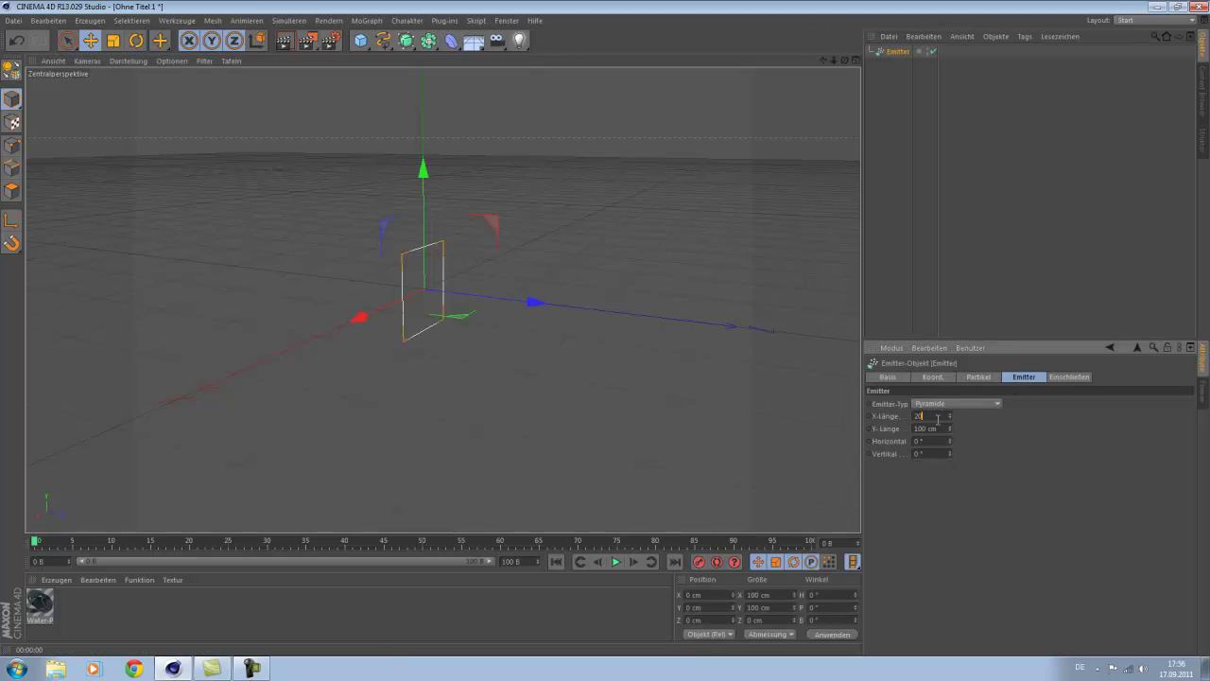
pyautogui.moveTo(941, 431); pyautogui.dragTo(896, 431)
pyautogui.write('200')
pyautogui.press('Return')
pyautogui.scroll(3, 501, 389)
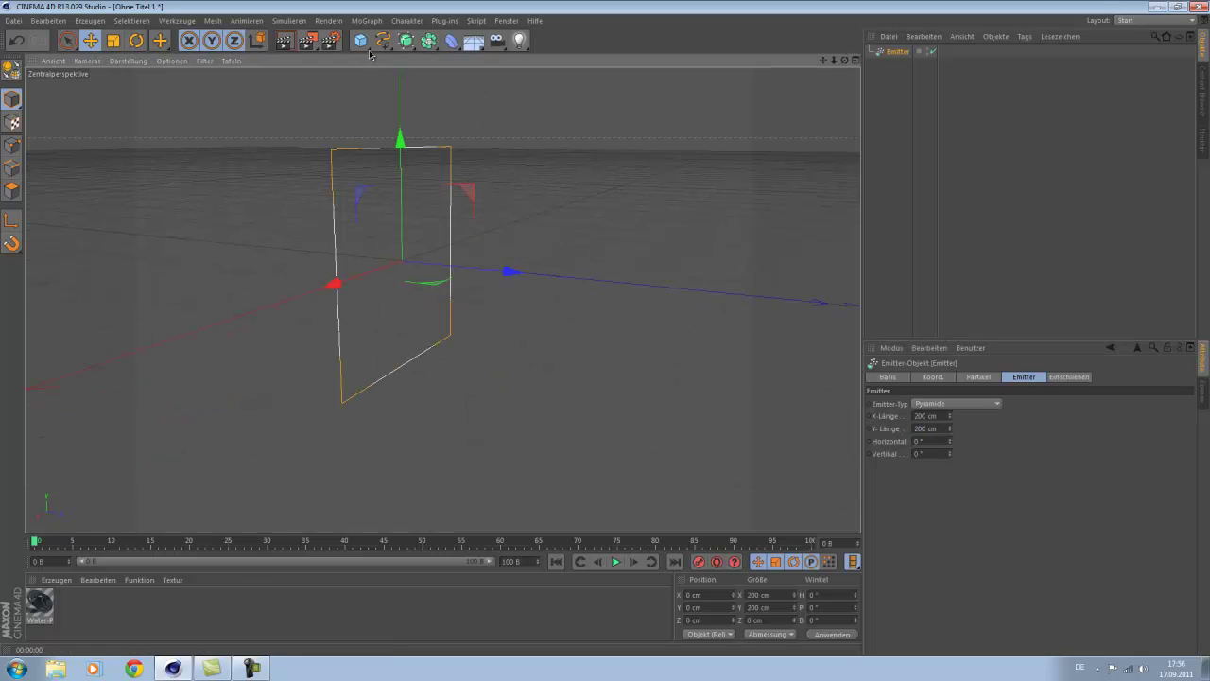
# Add a sphere primitive and set its radius to 10 cm
pyautogui.moveTo(360, 39); pyautogui.dragTo(724, 81)
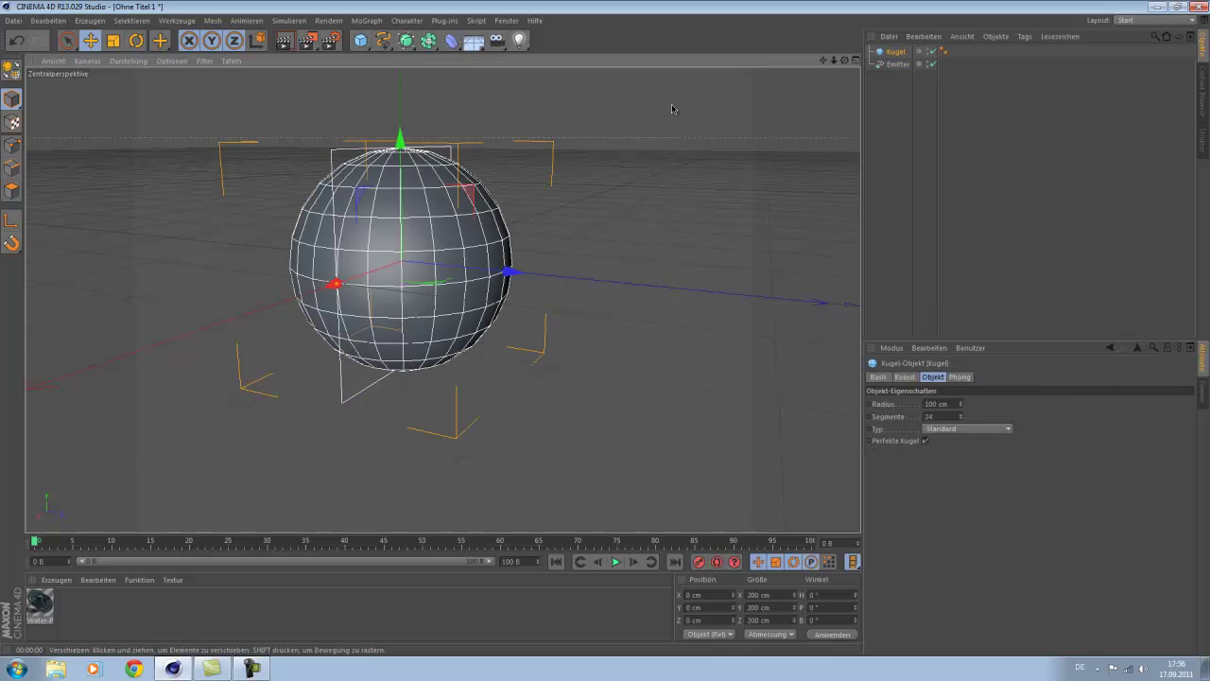
pyautogui.keyDown('alt'); pyautogui.moveTo(619, 243); pyautogui.dragTo(792, 208); pyautogui.keyUp('alt')
pyautogui.moveTo(412, 243); pyautogui.dragTo(507, 269)
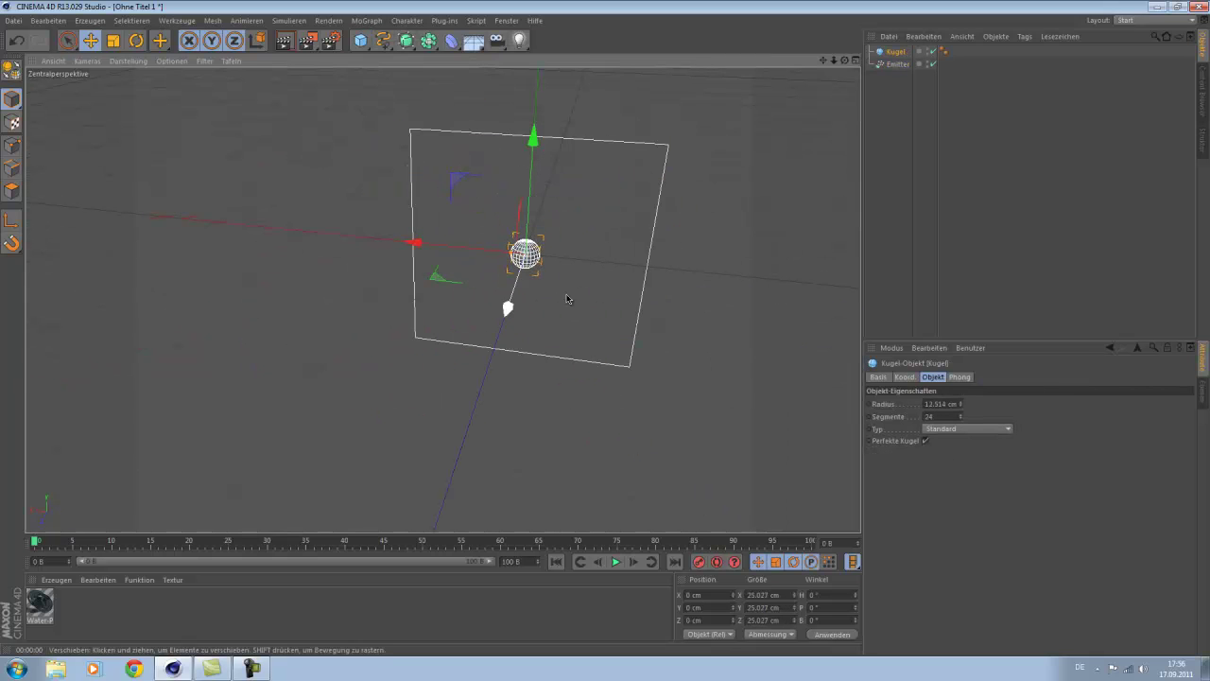
pyautogui.doubleClick(946, 404)
pyautogui.write('10')
pyautogui.press('Return')
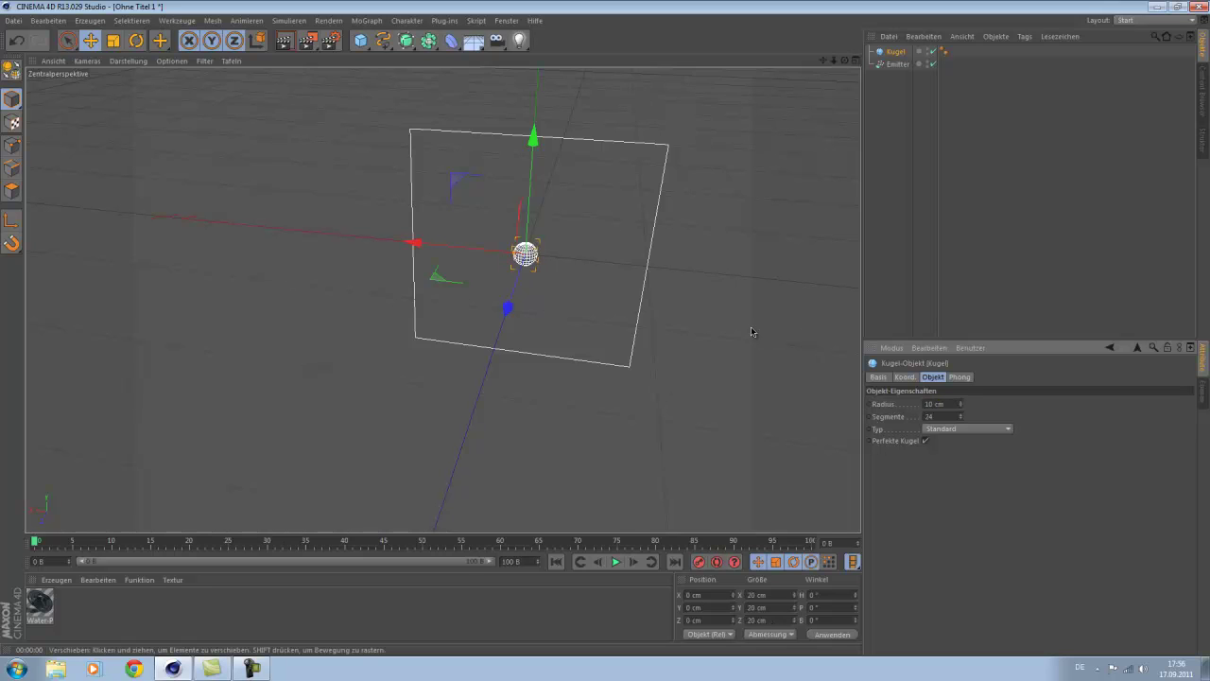
# Reduce the sphere to 10 segments and move it about 11 cm upward
pyautogui.keyDown('alt'); pyautogui.moveTo(727, 346); pyautogui.dragTo(721, 403); pyautogui.keyUp('alt')
pyautogui.keyDown('alt'); pyautogui.moveTo(721, 403); pyautogui.dragTo(661, 369, button='right'); pyautogui.keyUp('alt')
pyautogui.keyDown('alt'); pyautogui.moveTo(662, 369); pyautogui.dragTo(693, 404, button='middle'); pyautogui.keyUp('alt')
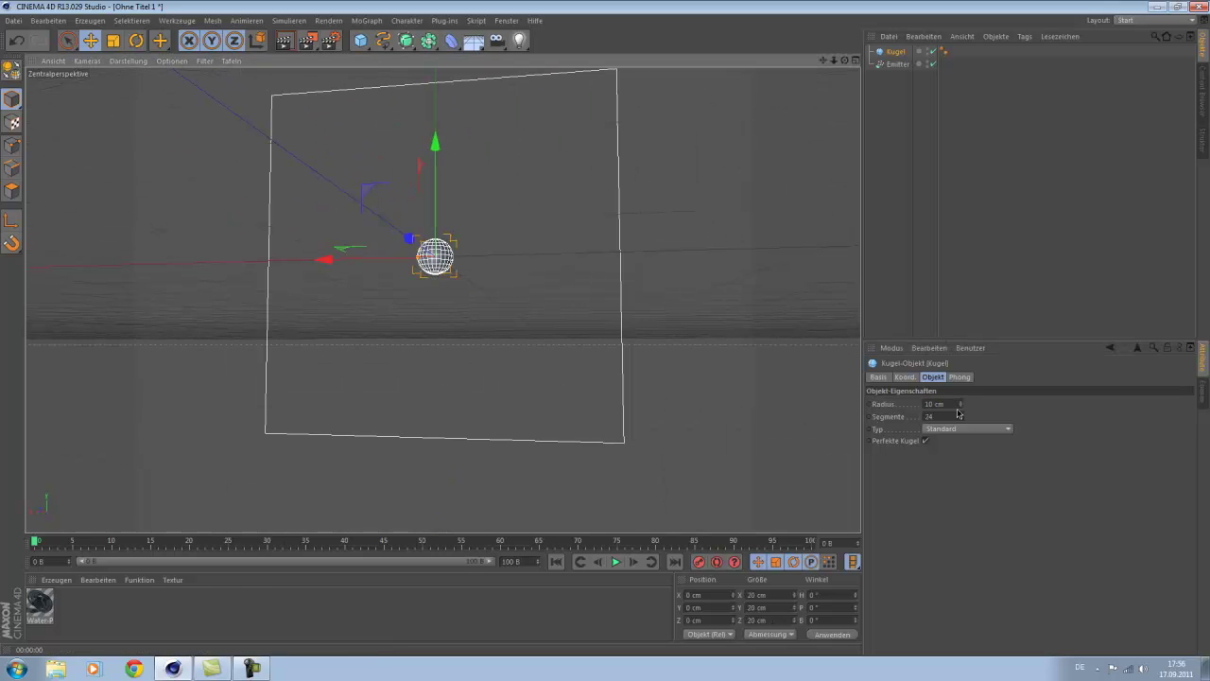
pyautogui.moveTo(949, 416); pyautogui.dragTo(834, 423)
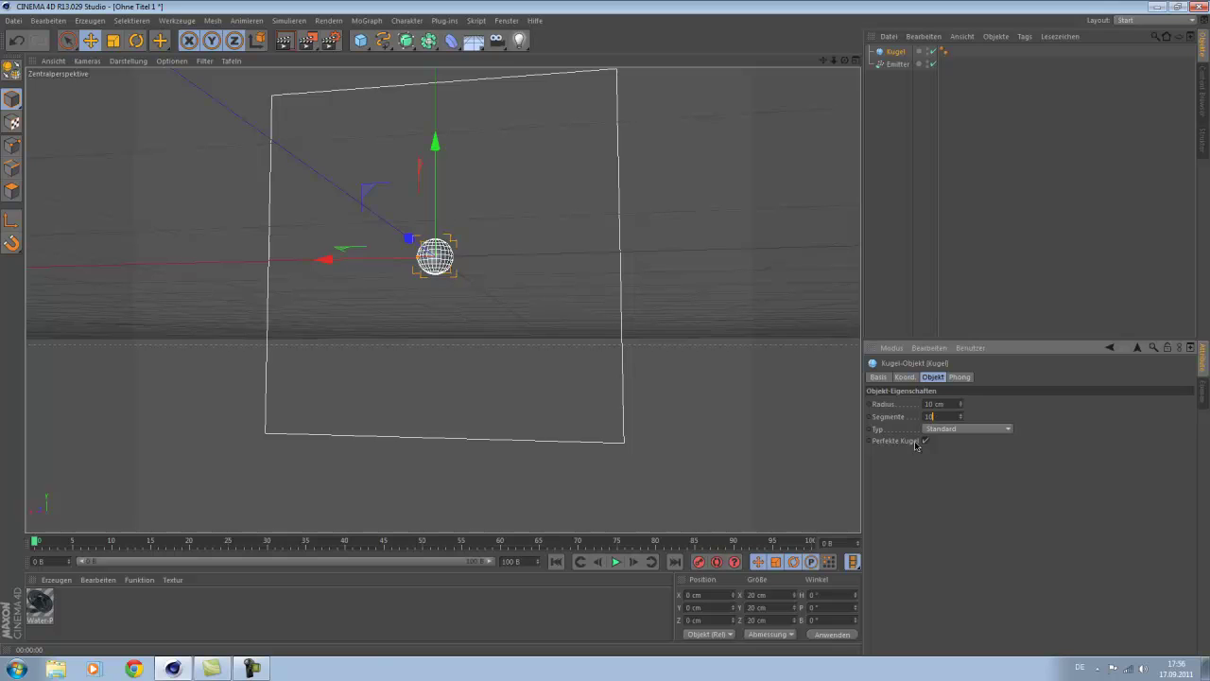
pyautogui.write('10')
pyautogui.press('Return')
pyautogui.moveTo(499, 361); pyautogui.dragTo(500, 344)
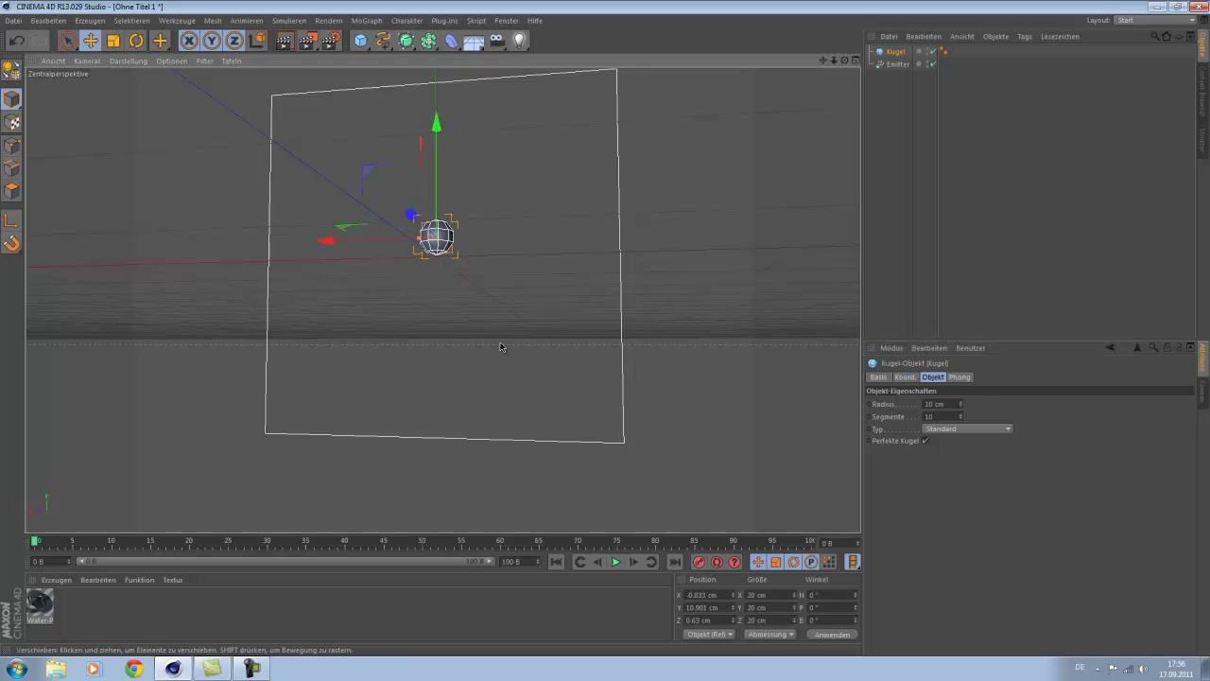
pyautogui.keyDown('alt'); pyautogui.moveTo(500, 344); pyautogui.dragTo(504, 376, button='right'); pyautogui.keyUp('alt')
pyautogui.click(922, 439)
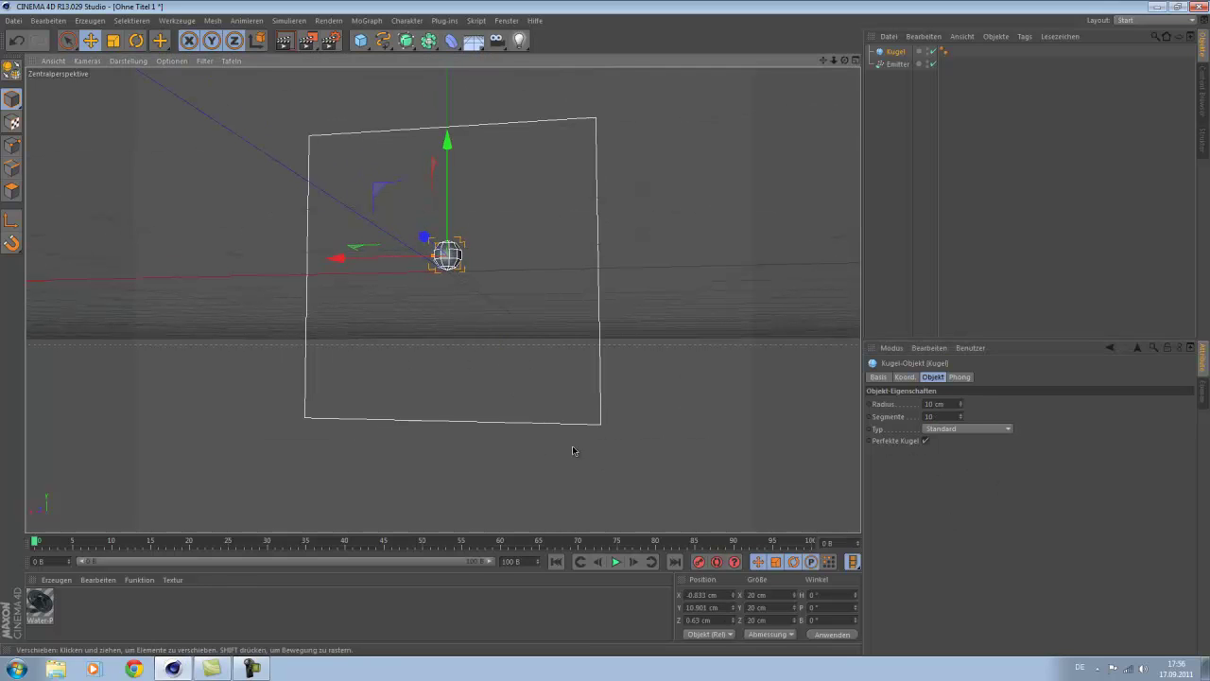
pyautogui.moveTo(572, 445)
pyautogui.keyDown('alt'); pyautogui.mouseDown()
pyautogui.moveTo(615, 353)
pyautogui.moveTo(628, 398)
pyautogui.moveTo(513, 392)
pyautogui.moveTo(591, 439)
pyautogui.mouseUp(); pyautogui.keyUp('alt')
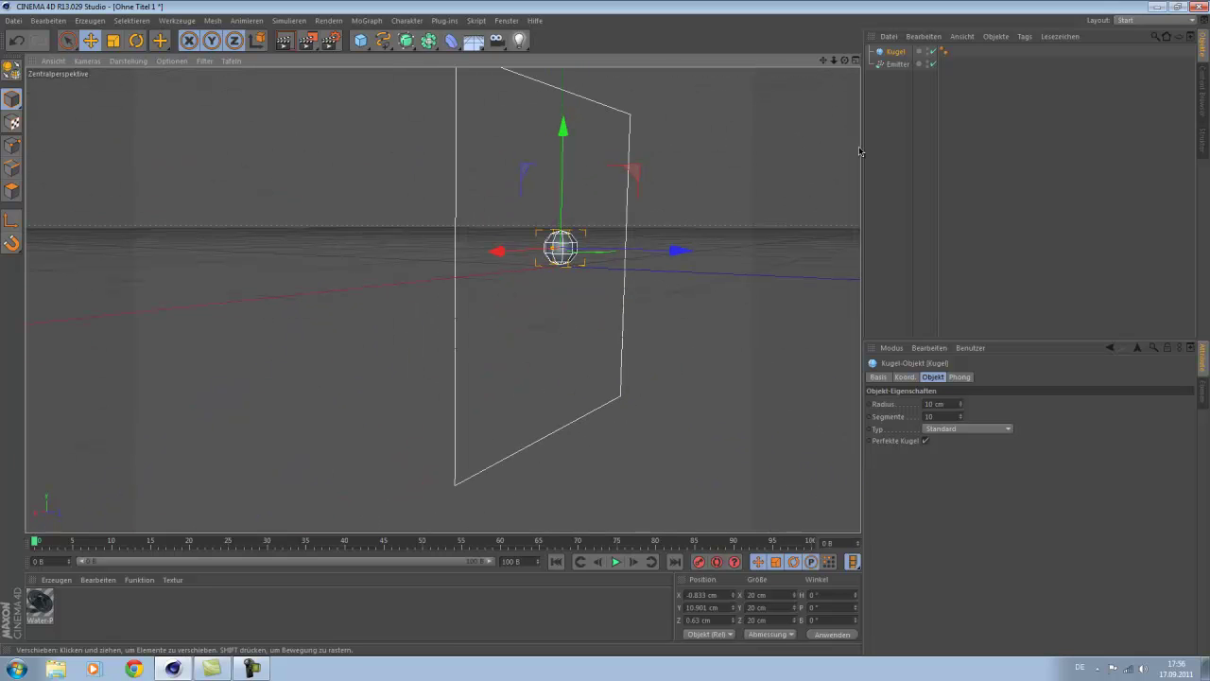
# Make the sphere a child of the Emitter and enable Objekte darstellen in the Emitter's particle settings
pyautogui.moveTo(898, 66); pyautogui.dragTo(898, 65)
pyautogui.click(896, 55)
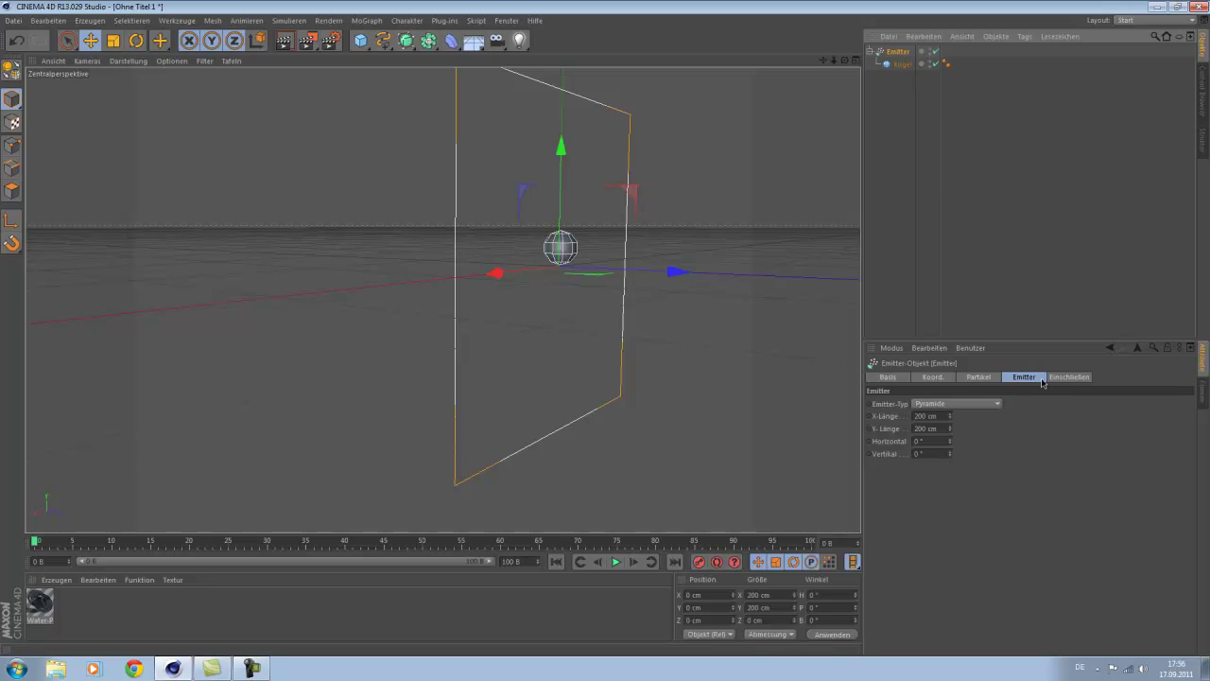
pyautogui.click(979, 377)
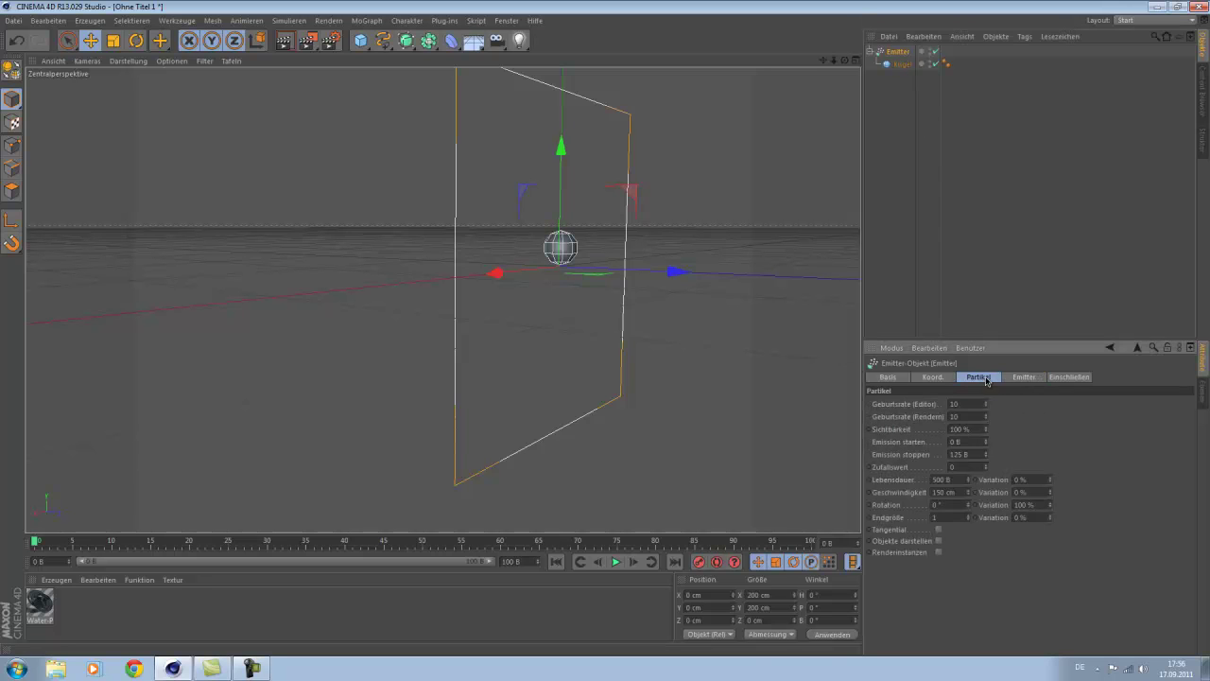
pyautogui.click(939, 541)
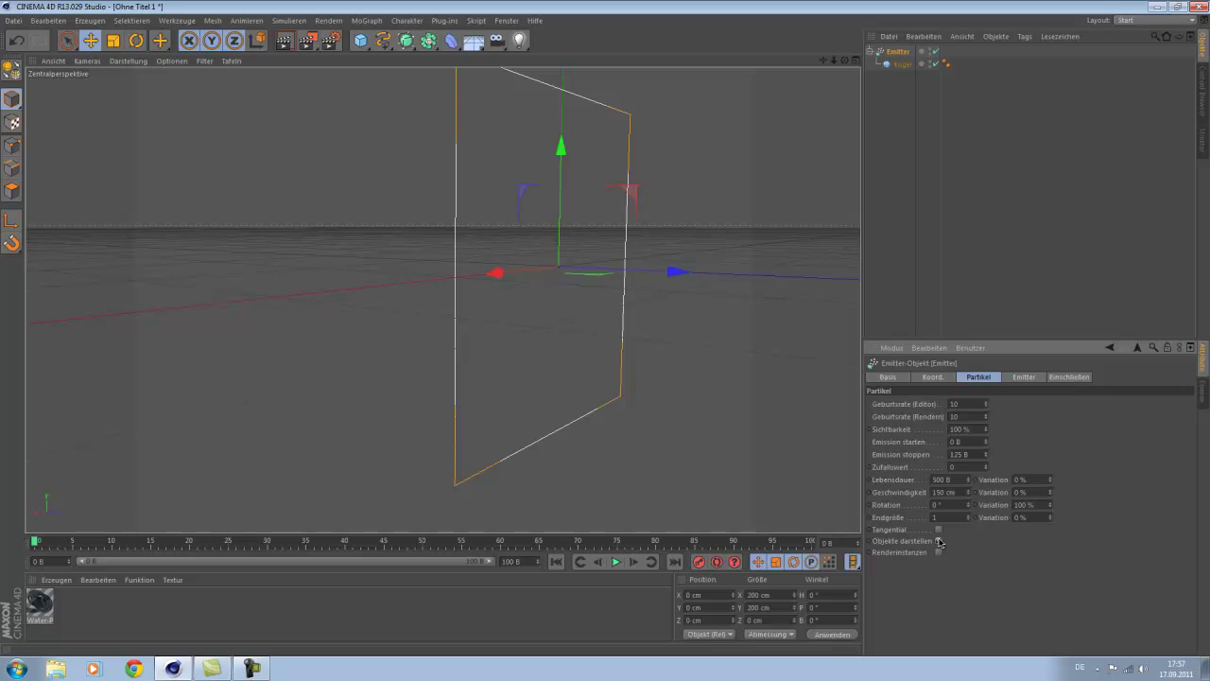
# Play the particle animation, inspect the emitted spheres from another angle, and return to the first frame
pyautogui.click(616, 561)
pyautogui.click(615, 561)
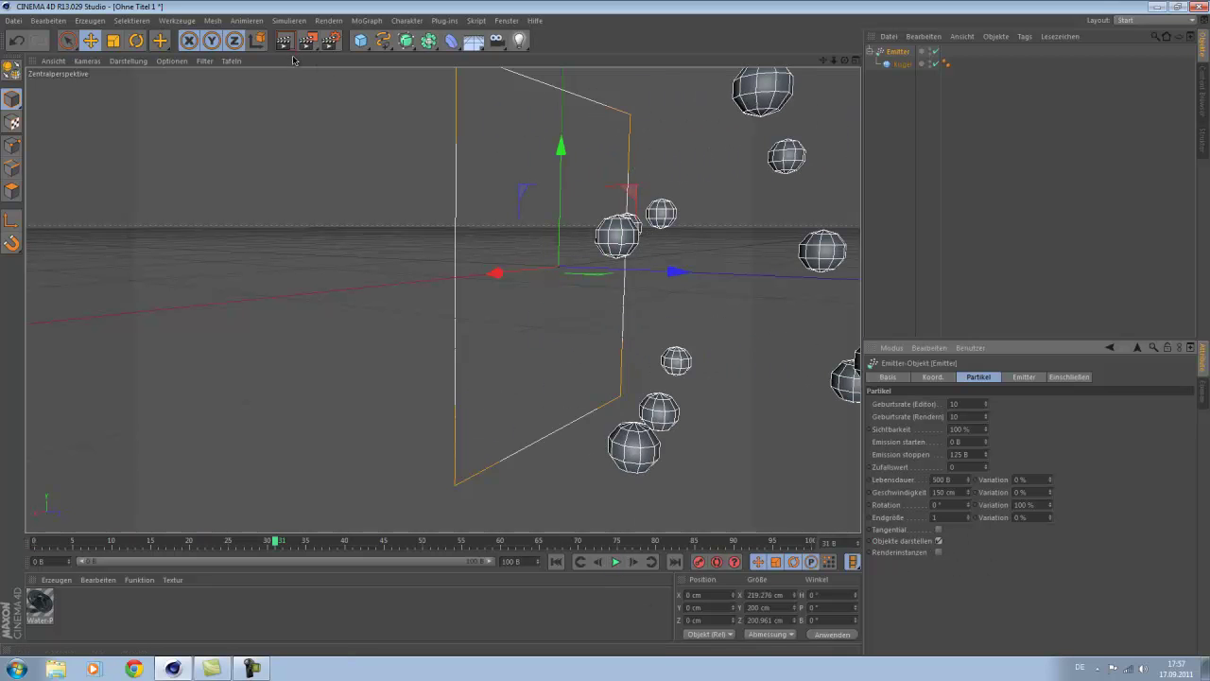
pyautogui.click(281, 36)
pyautogui.click(672, 269)
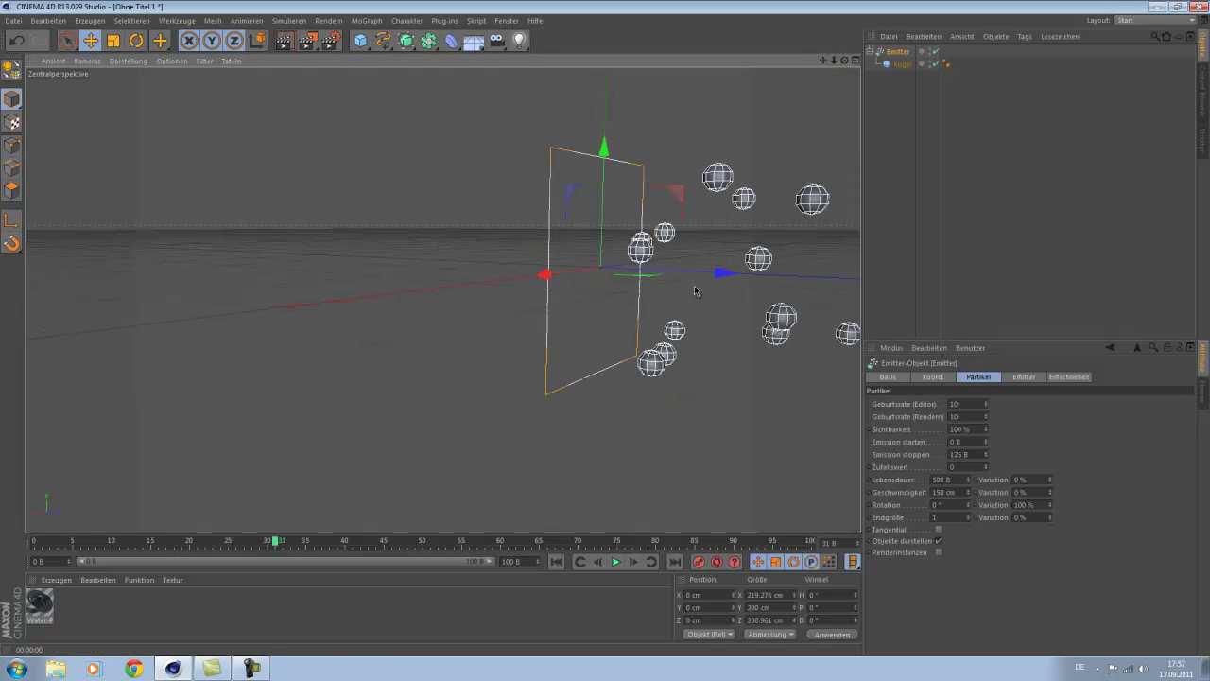
pyautogui.keyDown('alt'); pyautogui.moveTo(697, 289); pyautogui.dragTo(602, 291, button='middle'); pyautogui.keyUp('alt')
pyautogui.keyDown('alt'); pyautogui.moveTo(586, 301); pyautogui.dragTo(614, 274); pyautogui.keyUp('alt')
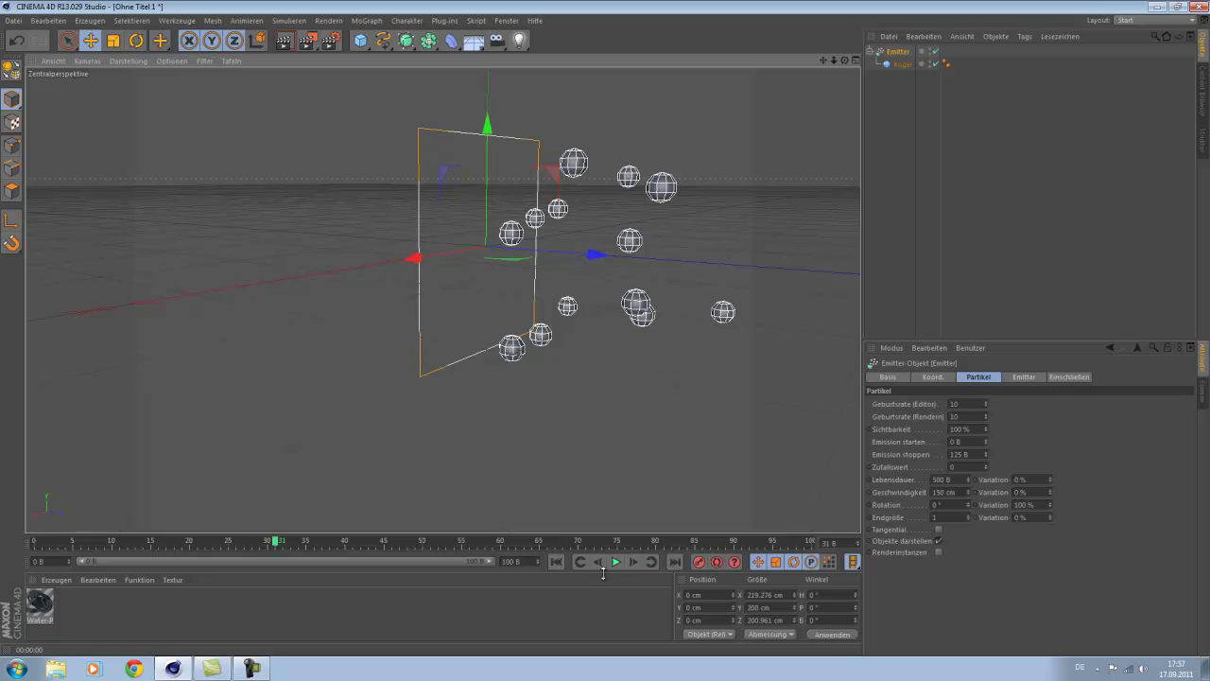
pyautogui.click(558, 562)
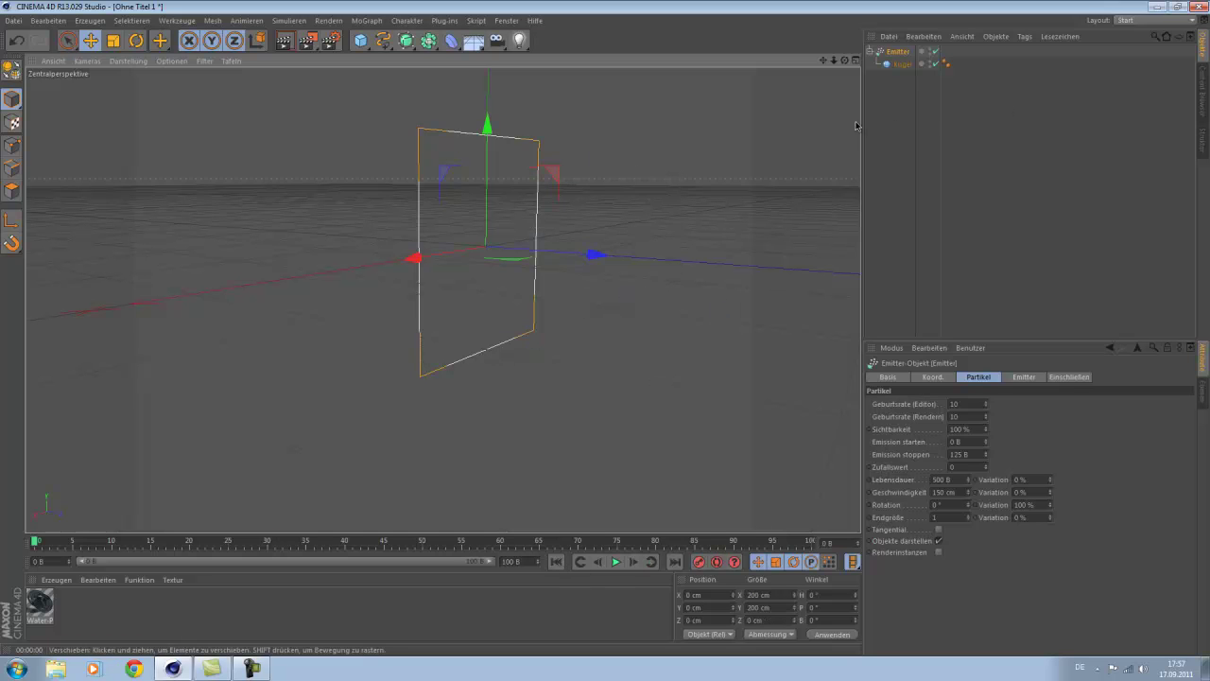
# Try a Dynamics Body tag on the sphere, preview the simulation, rewind it, and delete the tag
pyautogui.click(904, 64)
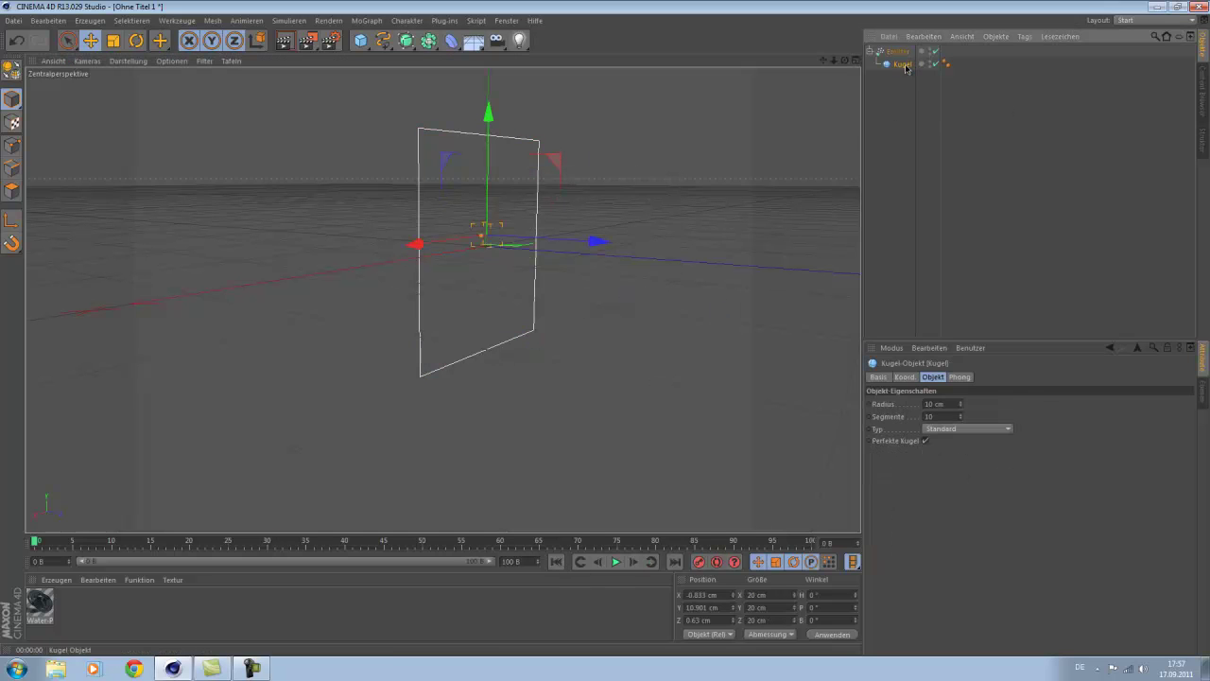
pyautogui.rightClick(905, 66)
pyautogui.moveTo(936, 126)
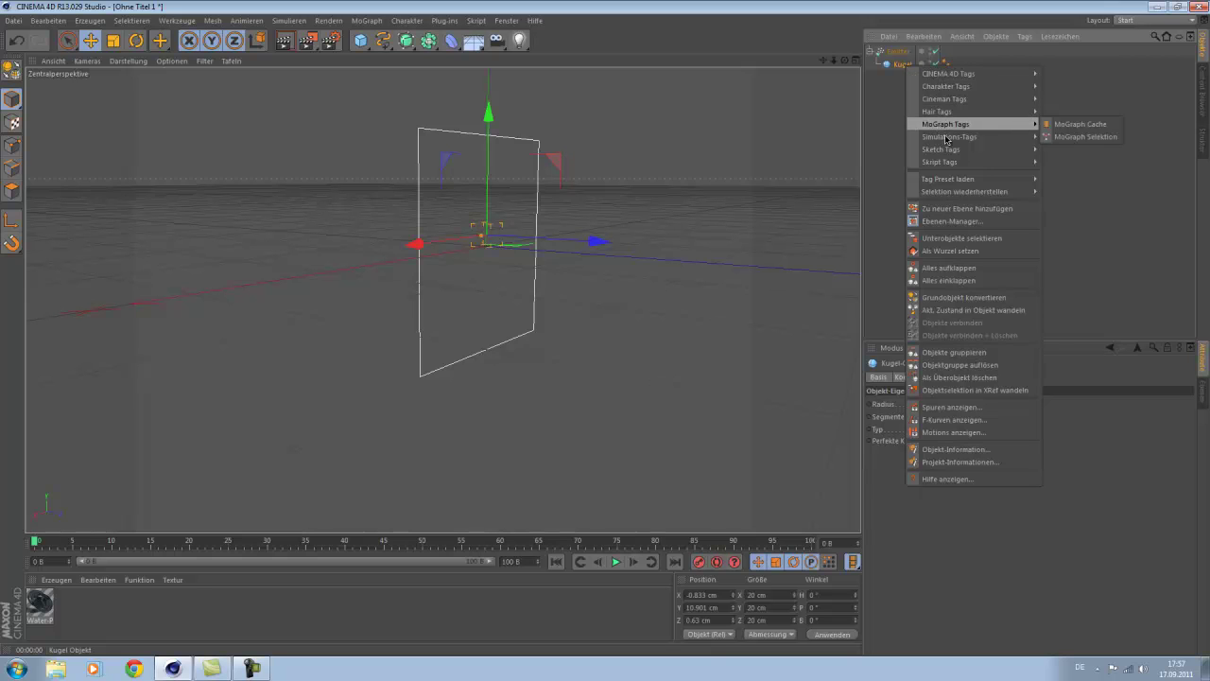
pyautogui.click(1072, 141)
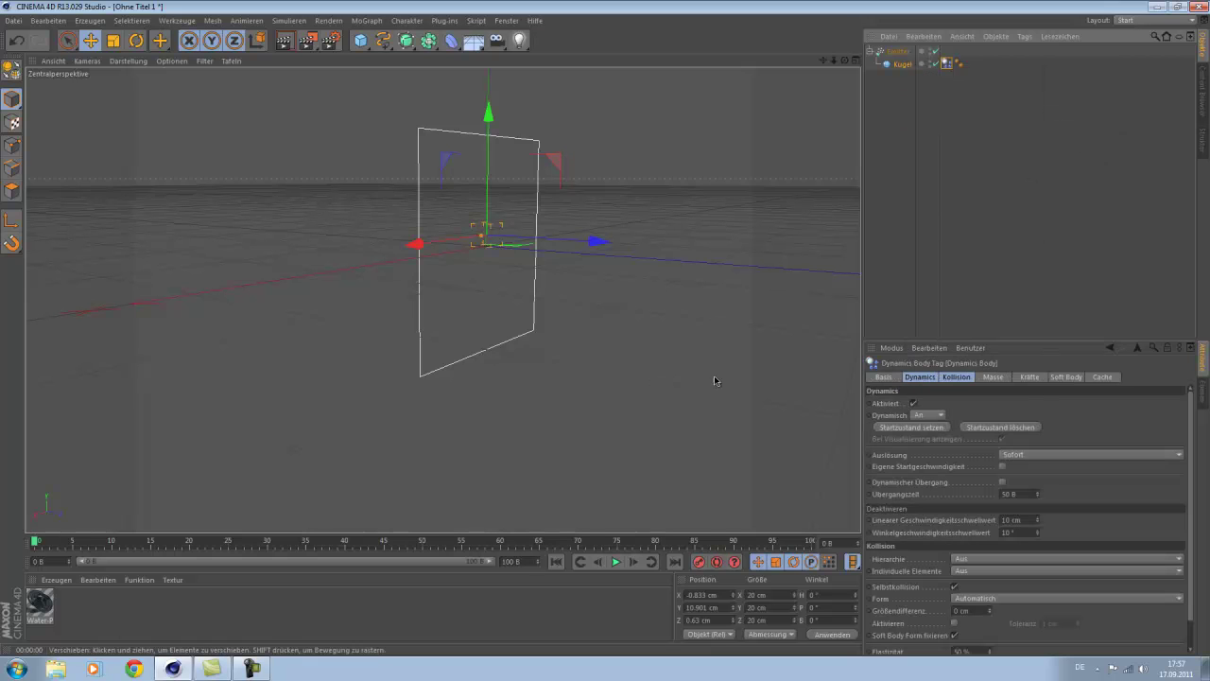
pyautogui.click(614, 561)
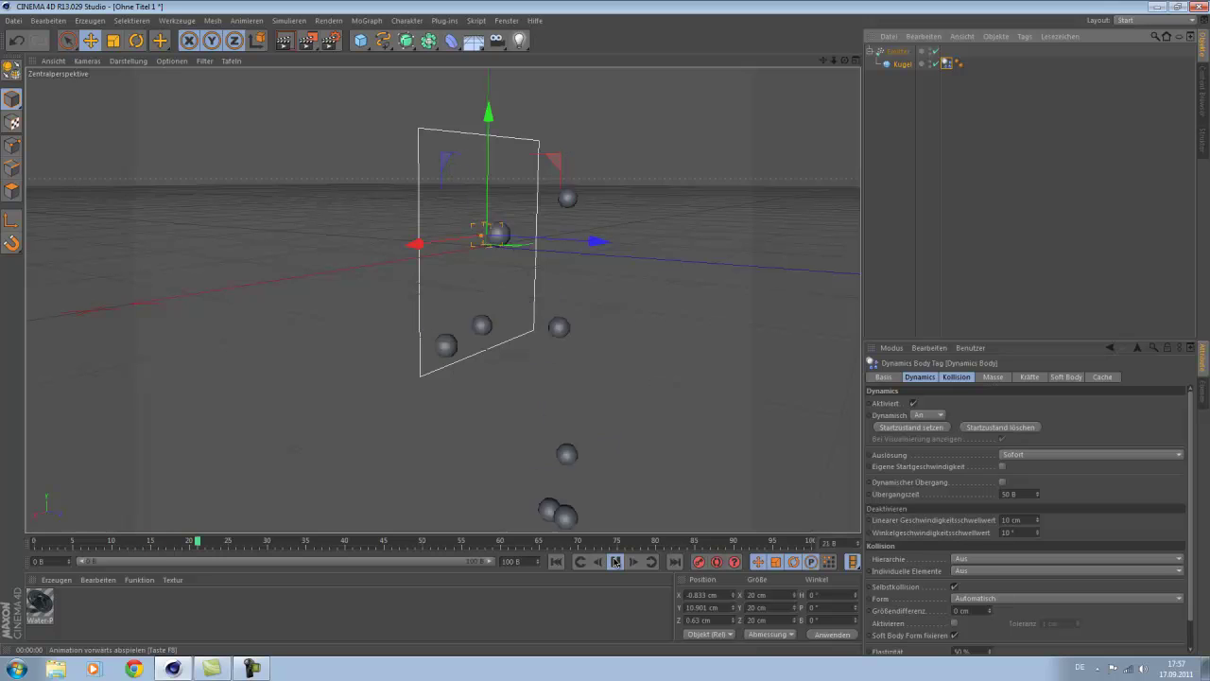
pyautogui.click(556, 561)
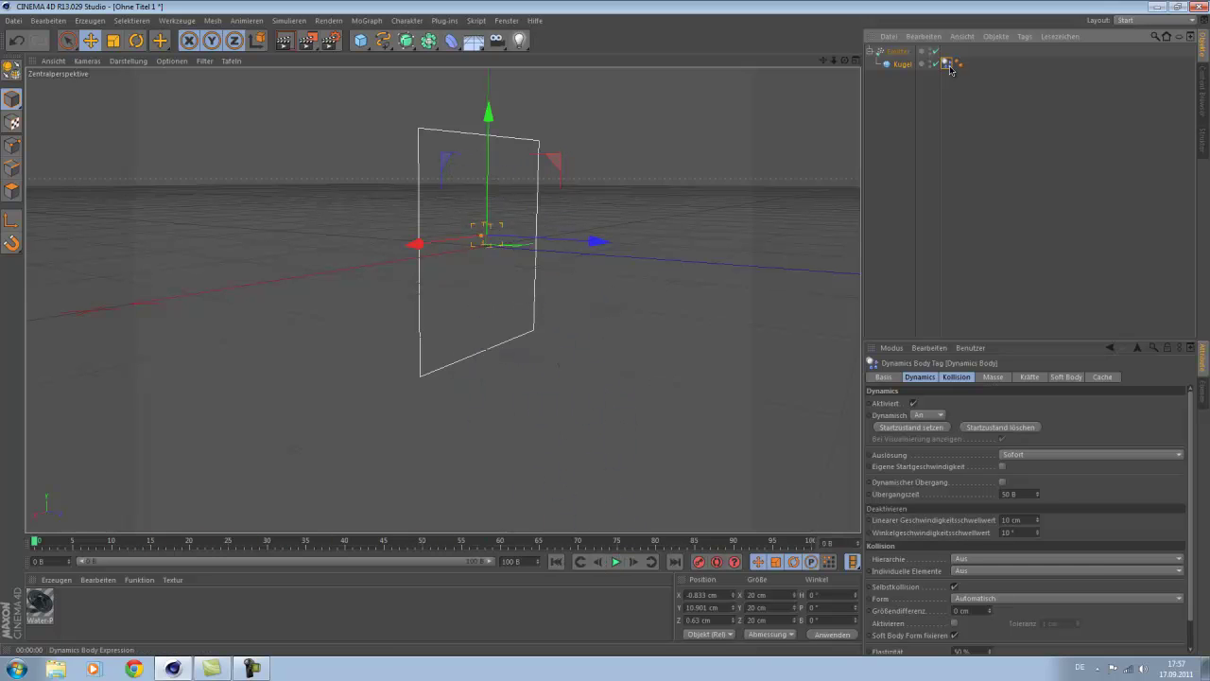
pyautogui.press('Delete')
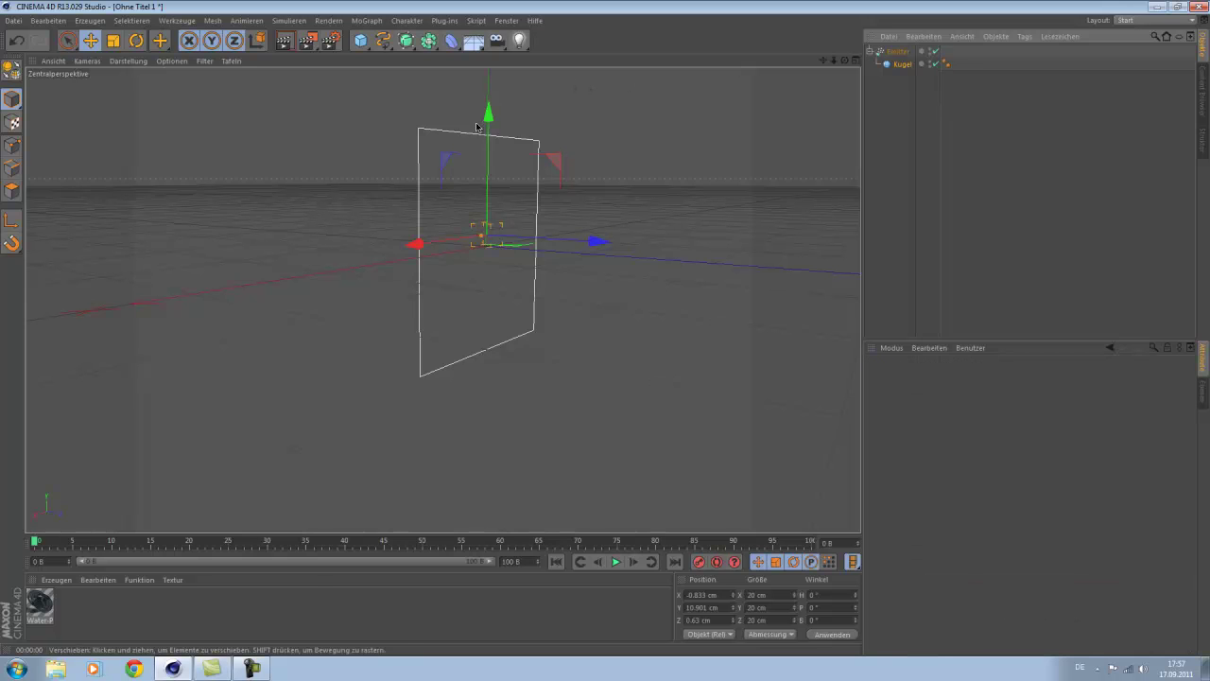
# Add a Gravitation object and move it in front of the Emitter to about Z 171 cm and Y 35 cm
pyautogui.click(289, 20)
pyautogui.moveTo(299, 72)
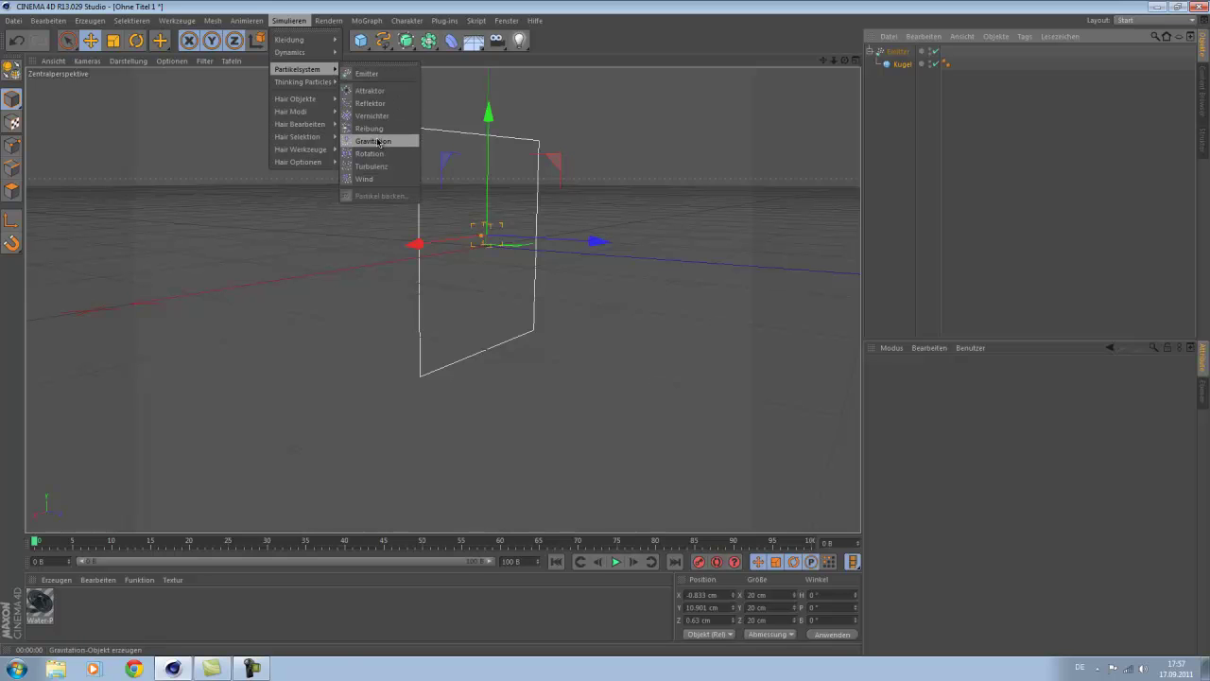
pyautogui.click(385, 141)
pyautogui.moveTo(595, 254); pyautogui.dragTo(784, 268)
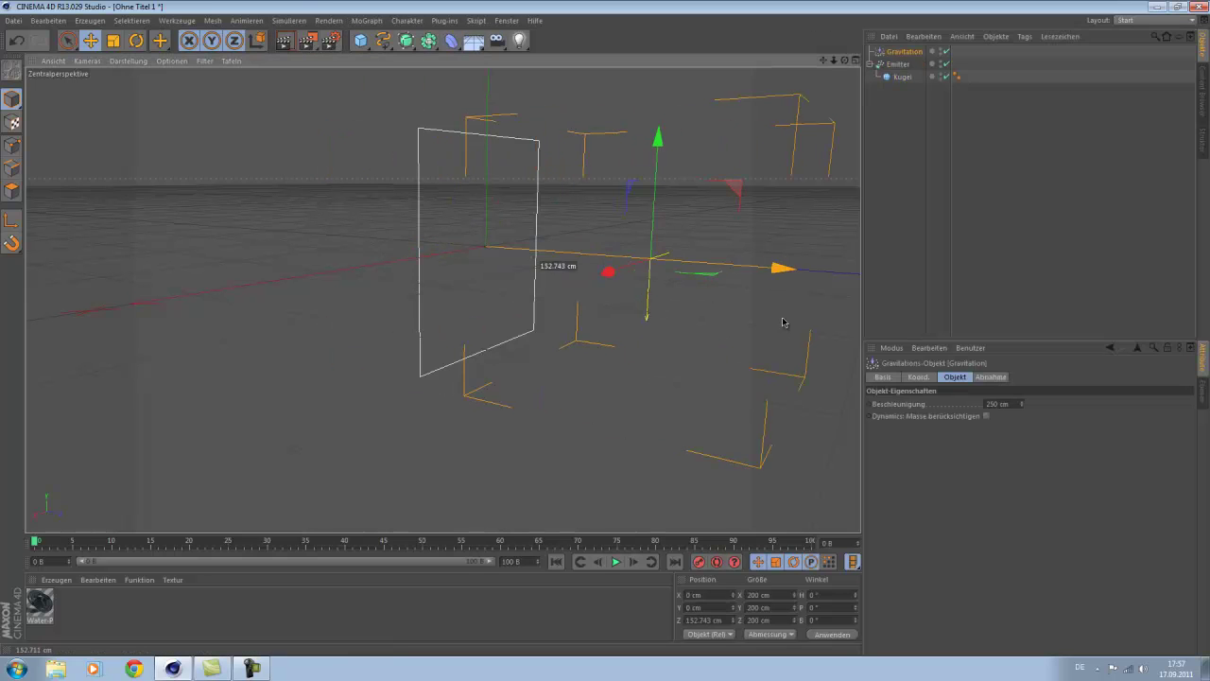
pyautogui.moveTo(659, 164); pyautogui.dragTo(554, 249)
pyautogui.moveTo(664, 189); pyautogui.dragTo(680, 189)
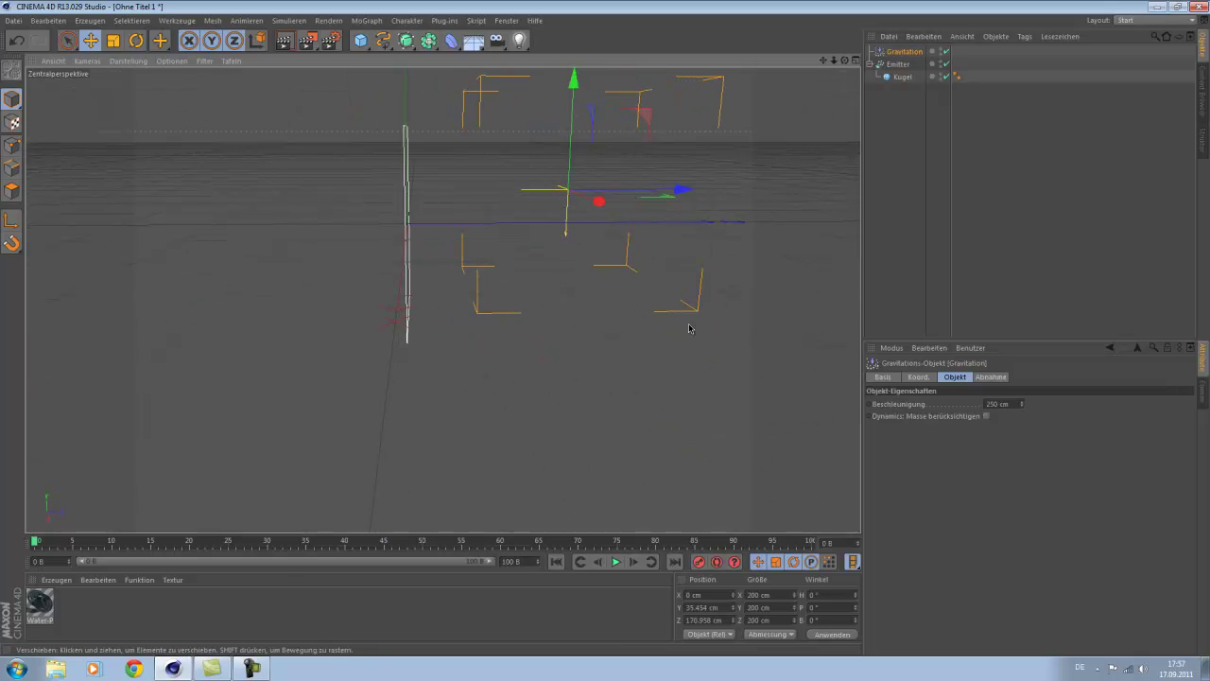
# Play the animation and examine from several angles how gravity affects the emitted spheres
pyautogui.click(614, 563)
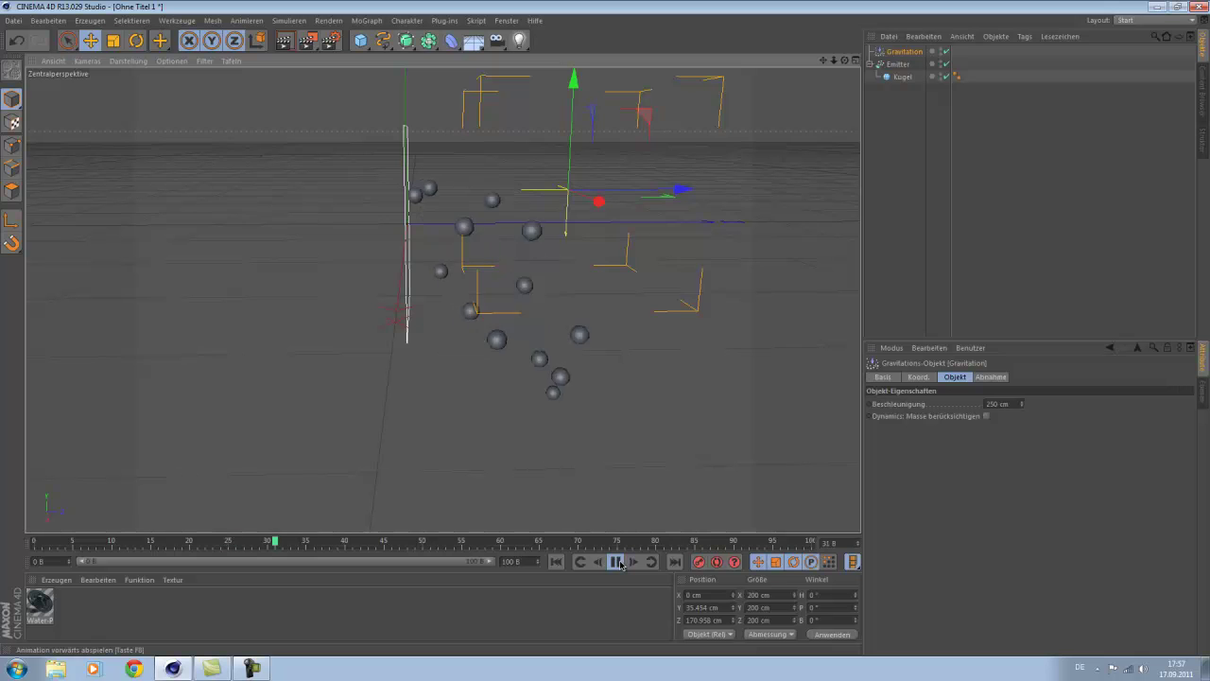
pyautogui.keyDown('alt'); pyautogui.moveTo(578, 389); pyautogui.dragTo(582, 364); pyautogui.keyUp('alt')
pyautogui.keyDown('alt'); pyautogui.moveTo(591, 421); pyautogui.dragTo(546, 423, button='middle'); pyautogui.keyUp('alt')
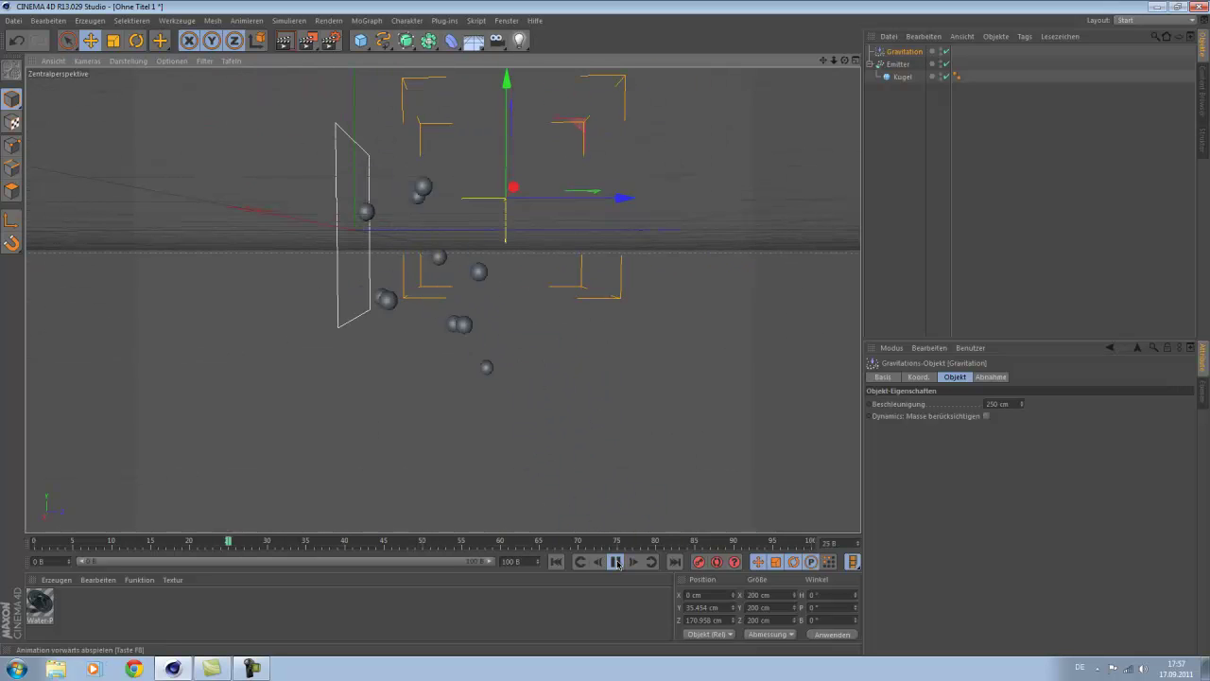
pyautogui.click(615, 561)
pyautogui.keyDown('alt'); pyautogui.moveTo(586, 444); pyautogui.dragTo(601, 404); pyautogui.keyUp('alt')
# Add a Metaball object, make the Emitter its child, and select the Metaball to show its object settings
pyautogui.click(899, 141)
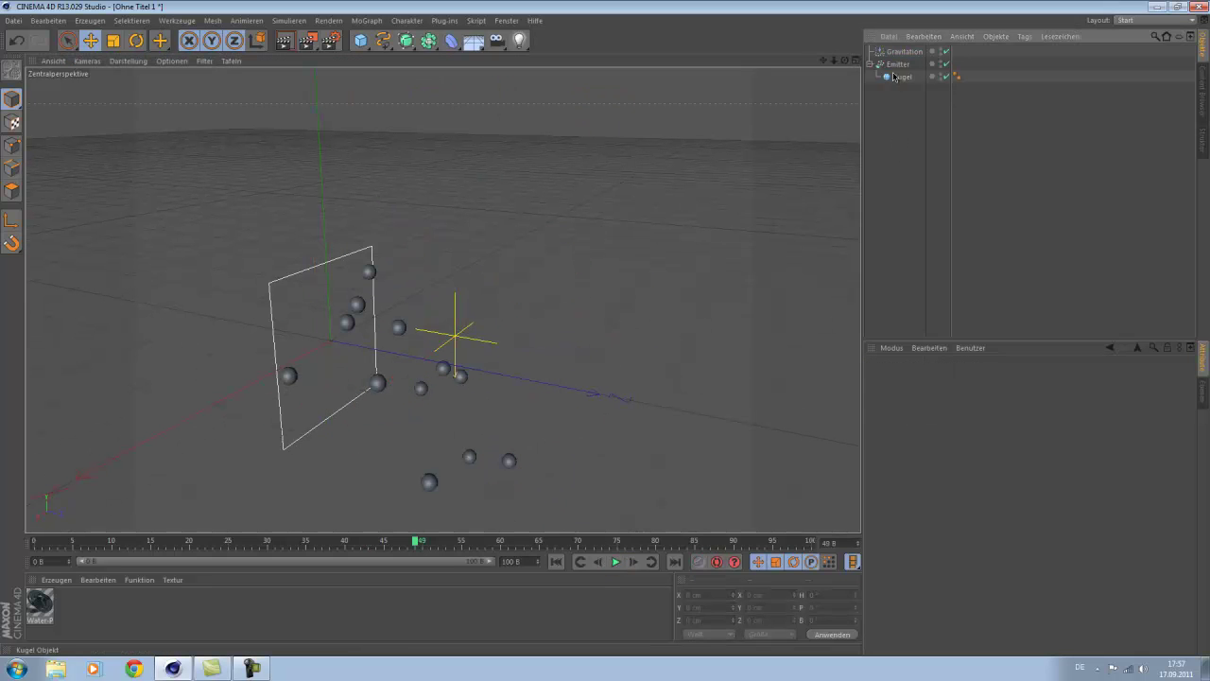
pyautogui.click(428, 45)
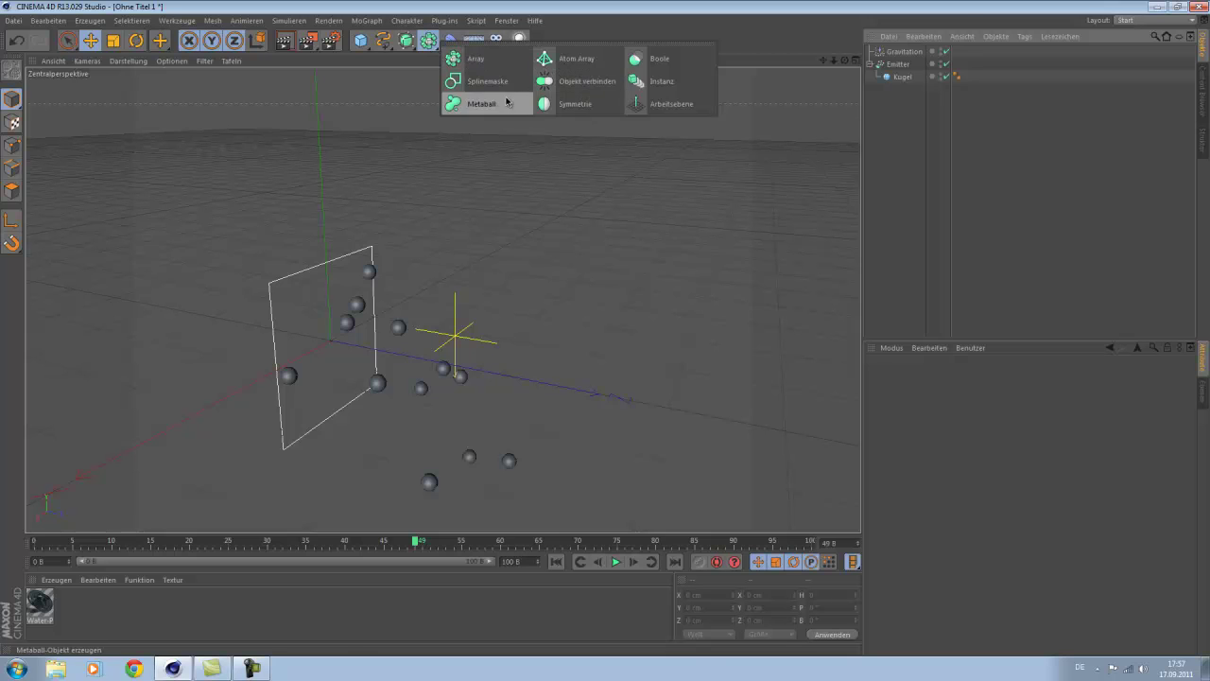
pyautogui.click(478, 103)
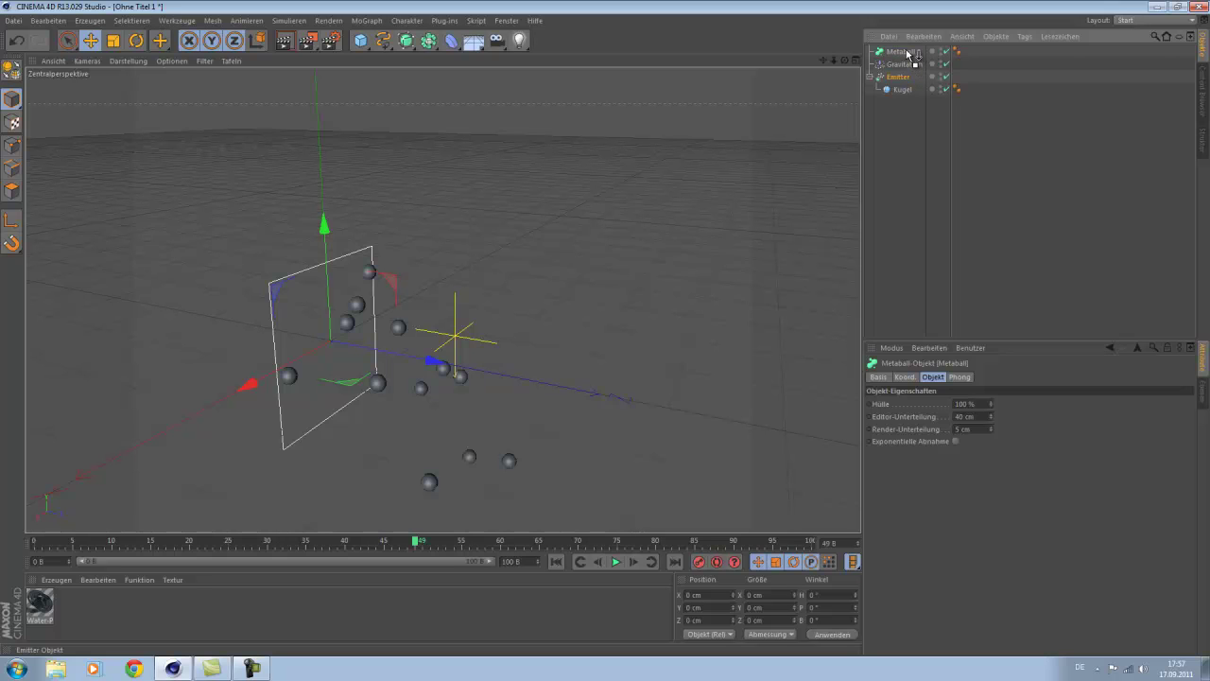
pyautogui.moveTo(907, 52); pyautogui.dragTo(905, 51)
pyautogui.keyDown('alt'); pyautogui.moveTo(794, 400); pyautogui.dragTo(666, 409); pyautogui.keyUp('alt')
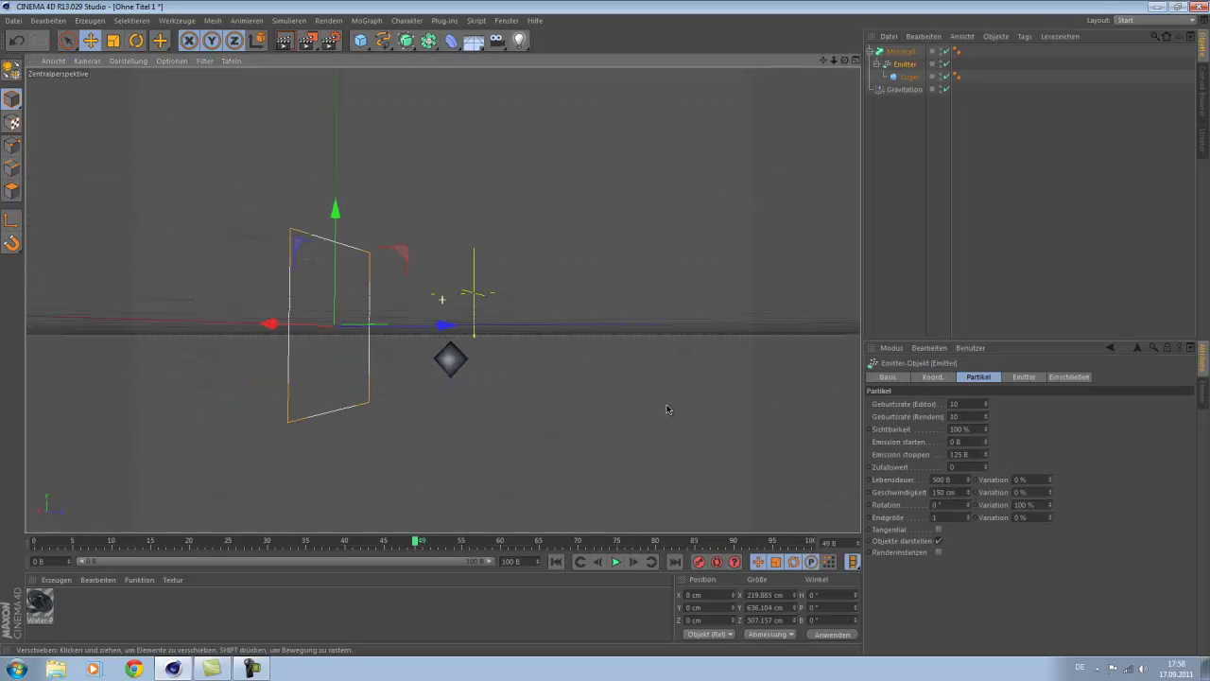
pyautogui.click(901, 52)
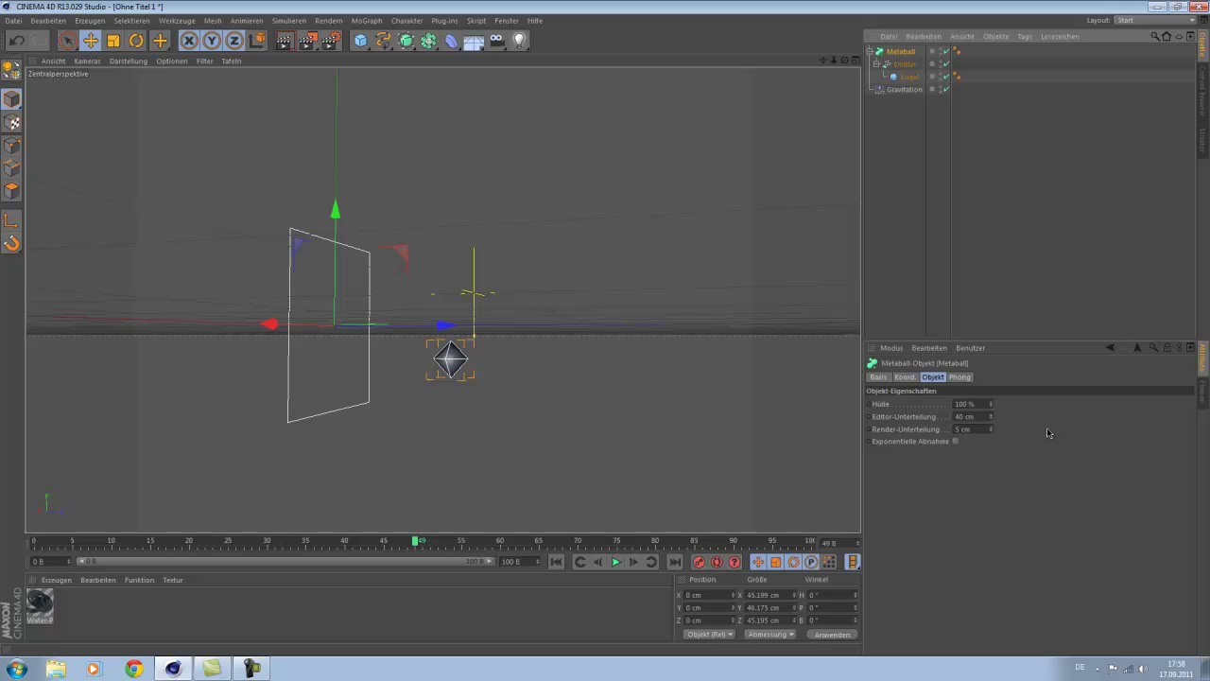
# Set the Metaball's editor subdivision to about 7 cm after trying 1 cm and 10 cm
pyautogui.click(986, 417)
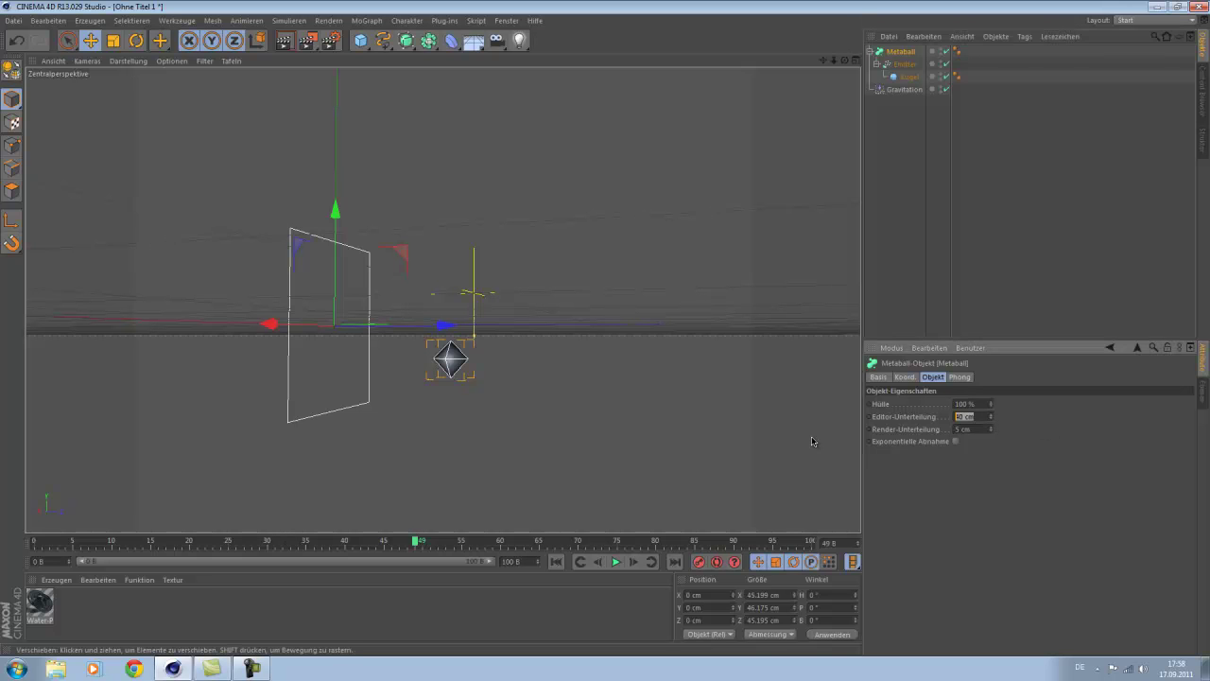
pyautogui.write('8')
pyautogui.press('Return')
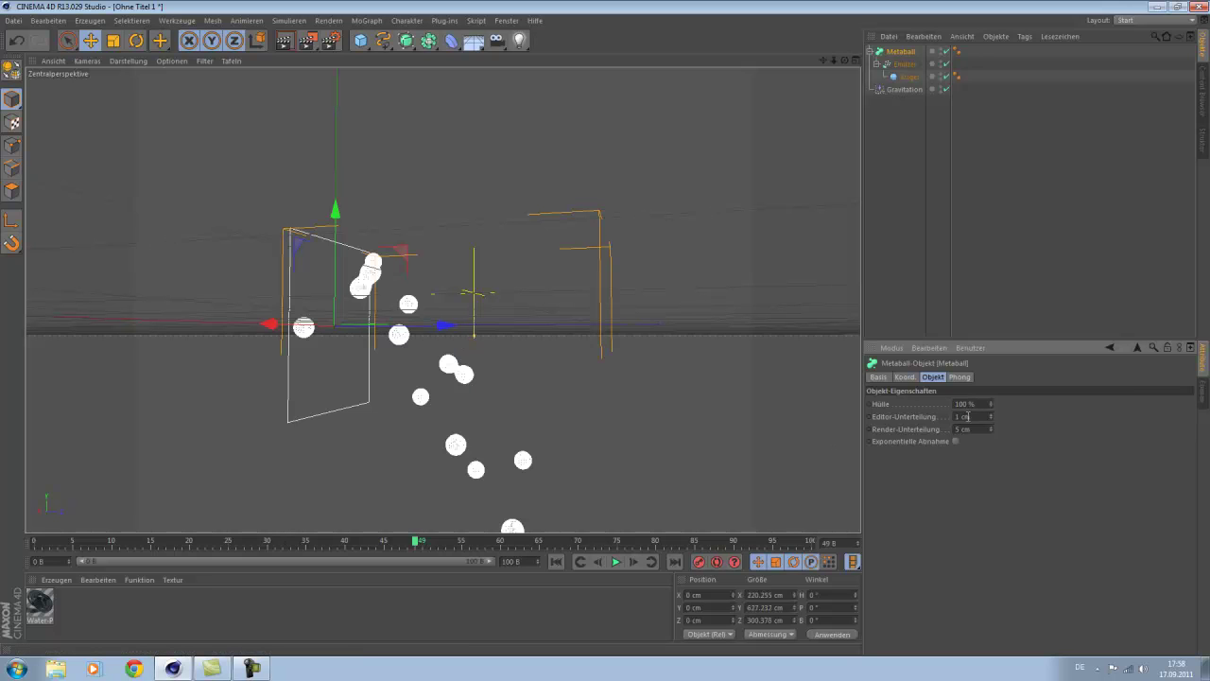
pyautogui.write('10')
pyautogui.press('Return')
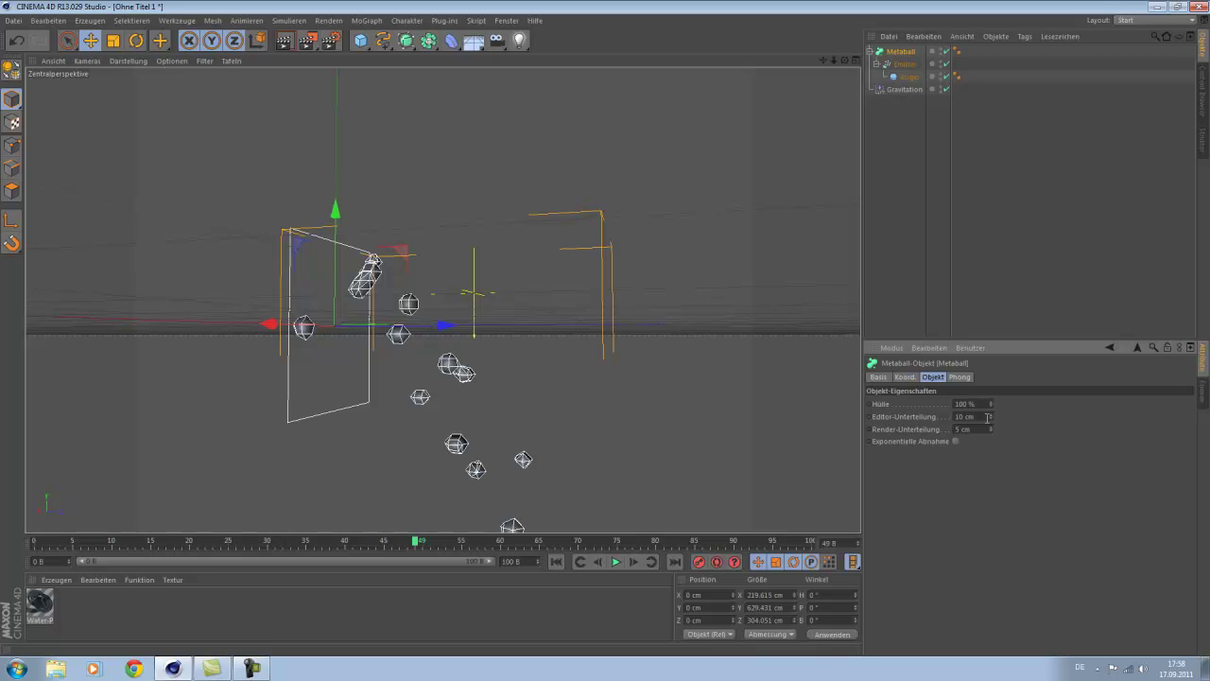
pyautogui.moveTo(991, 419)
pyautogui.mouseDown()
pyautogui.moveTo(990, 433)
pyautogui.moveTo(990, 414)
pyautogui.mouseUp()
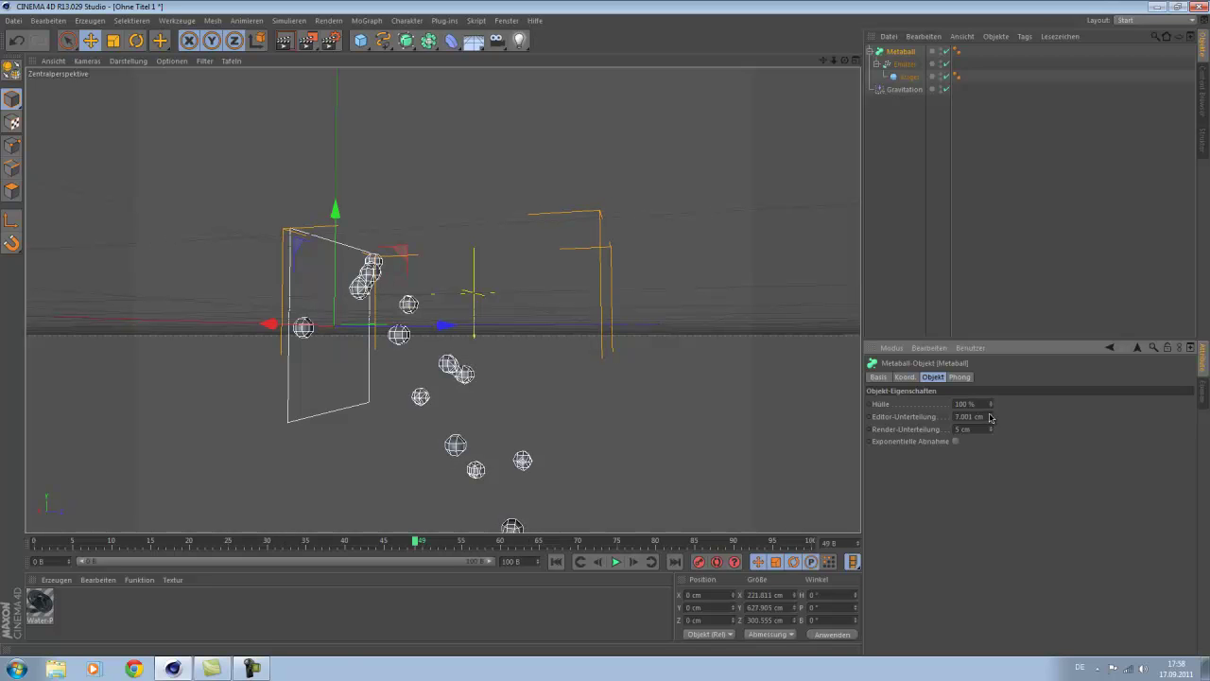
# Play the animation briefly and render the viewport to check the separate blobs at the finer subdivision
pyautogui.click(617, 562)
pyautogui.click(623, 563)
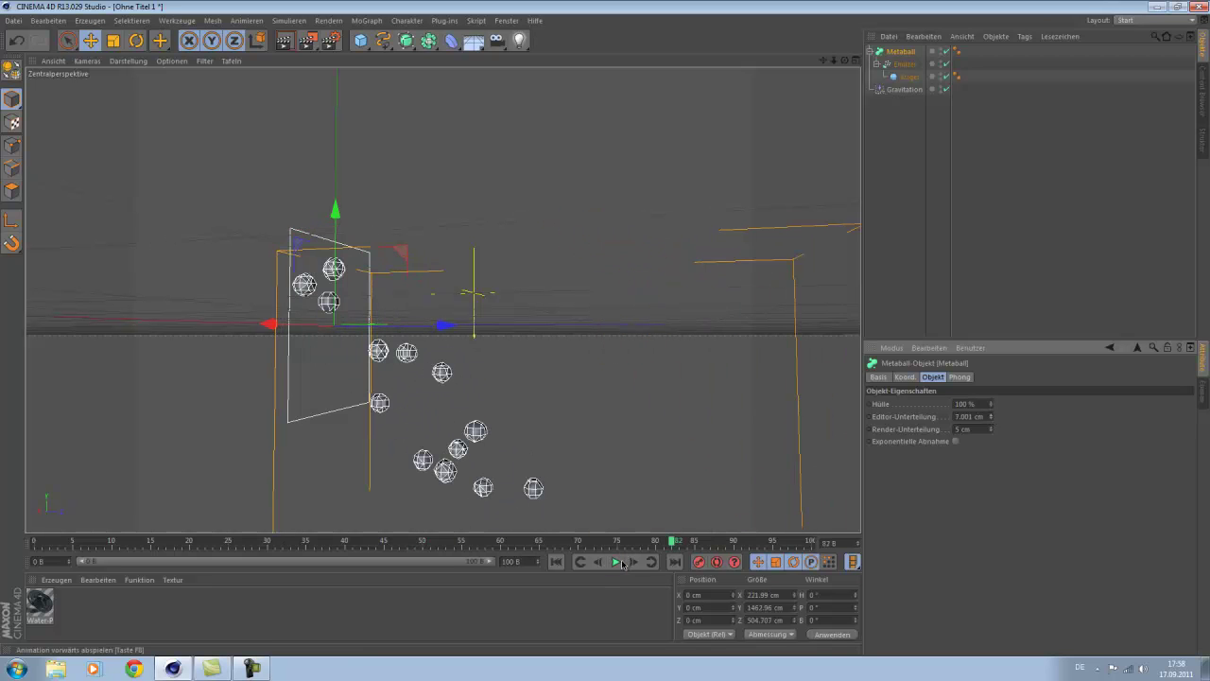
pyautogui.click(285, 44)
pyautogui.click(481, 353)
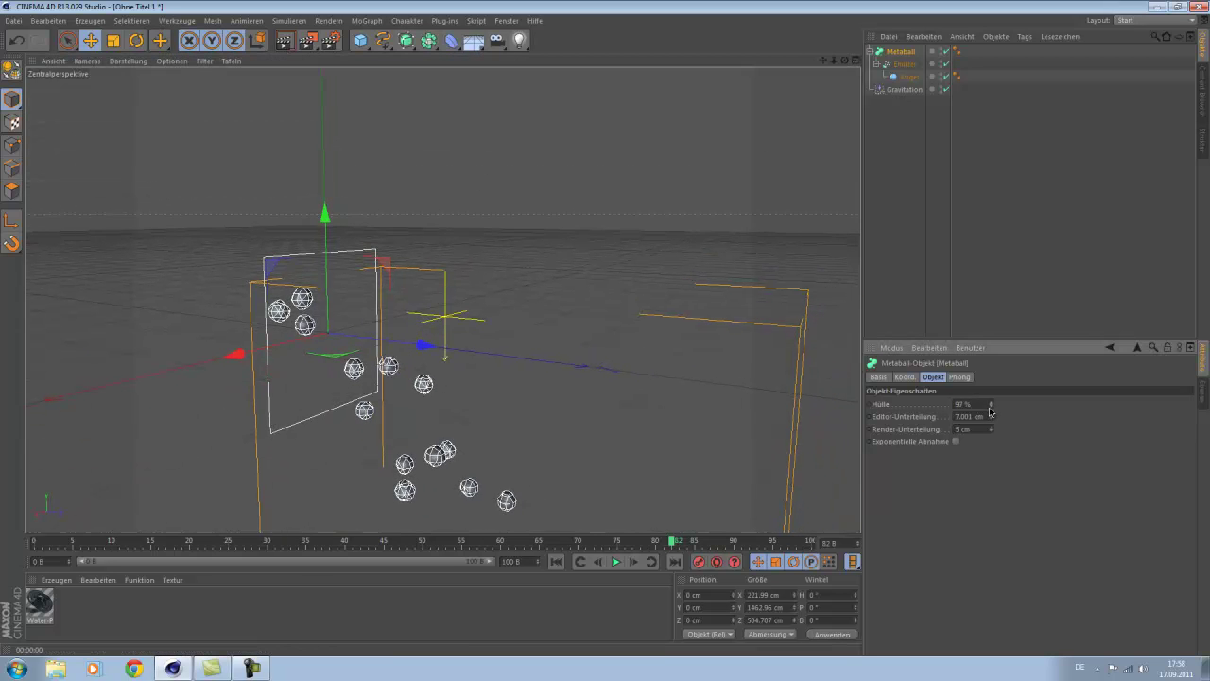
# Set the Metaball's hull value to 15 % and raise the Metaball to about Y 225 cm during playback
pyautogui.moveTo(991, 403); pyautogui.dragTo(990, 416)
pyautogui.click(620, 562)
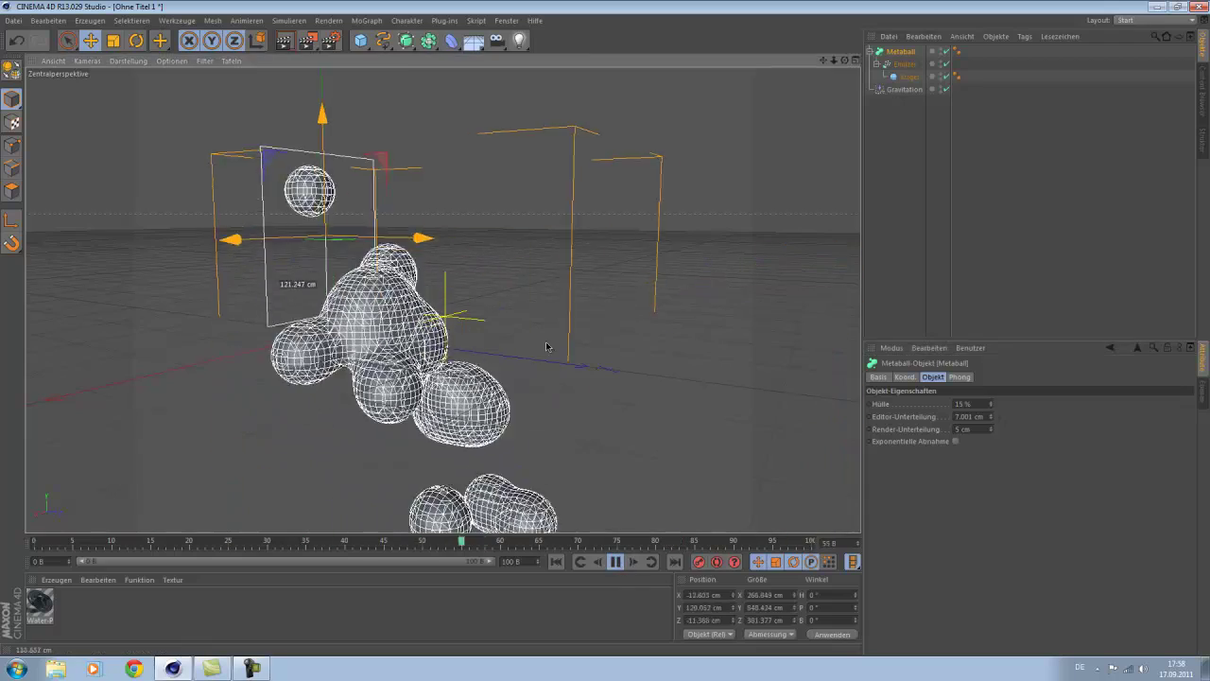
pyautogui.keyDown('alt'); pyautogui.moveTo(424, 273); pyautogui.dragTo(320, 285, button='middle'); pyautogui.keyUp('alt')
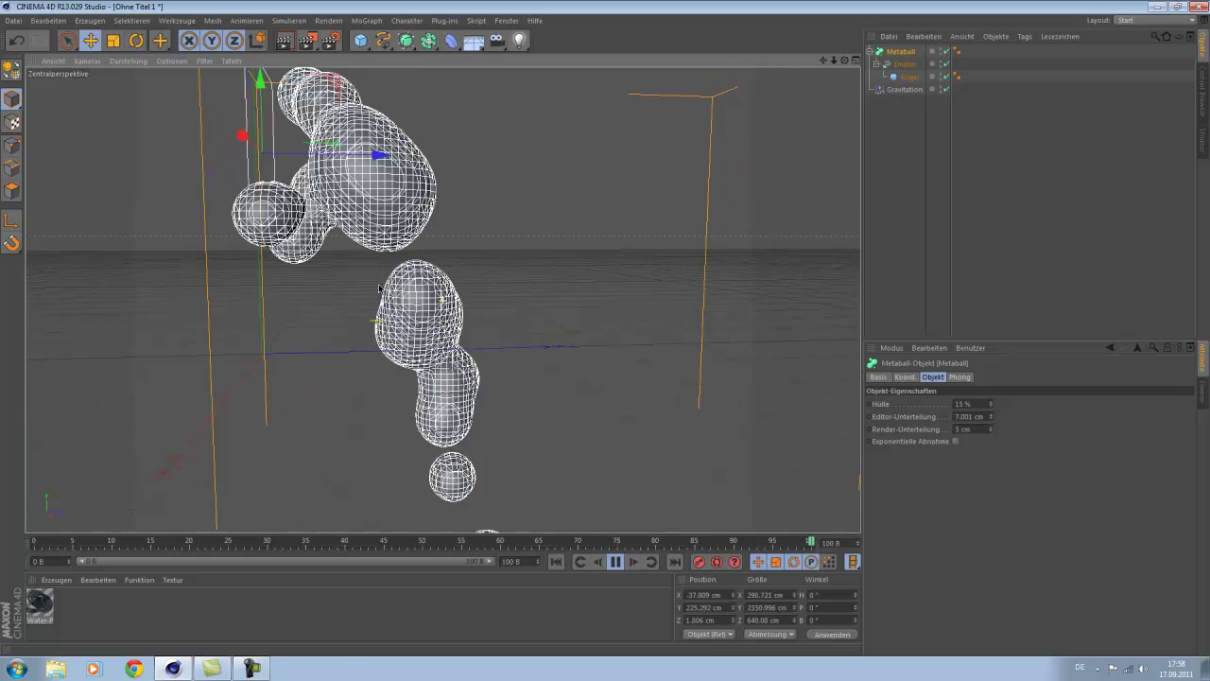
# Stop playback, render the current frame in the Picture Viewer to check the merged blobs, and close it
pyautogui.click(615, 561)
pyautogui.click(307, 40)
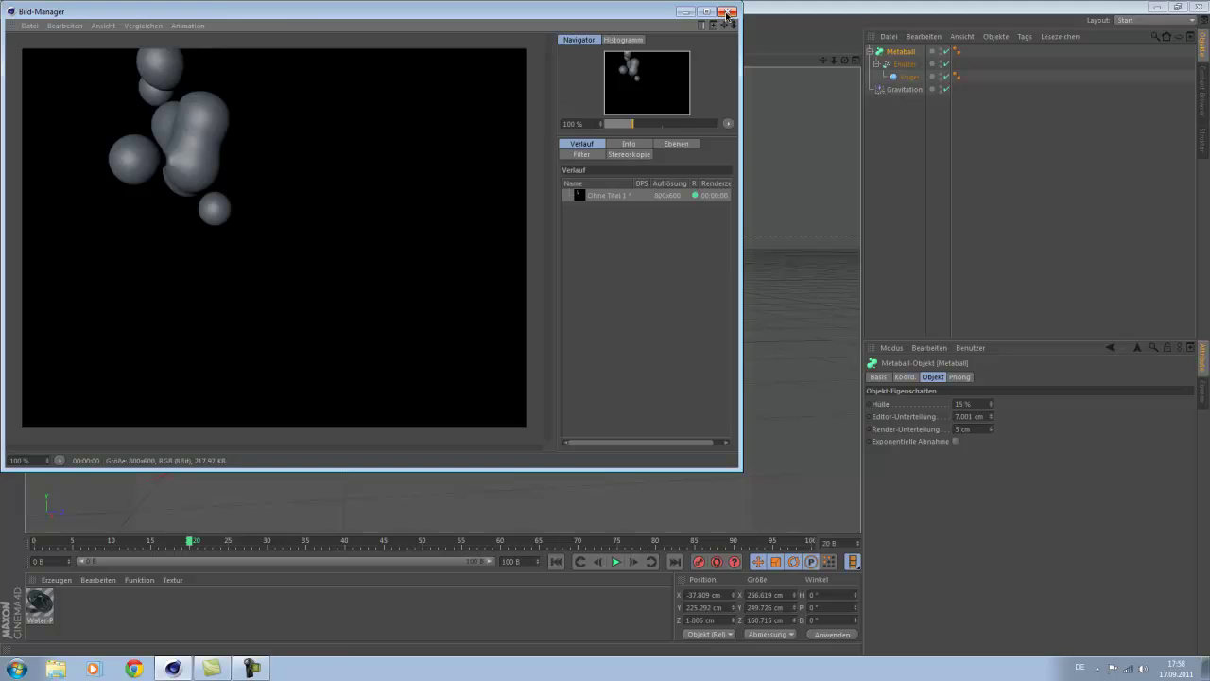
pyautogui.click(726, 13)
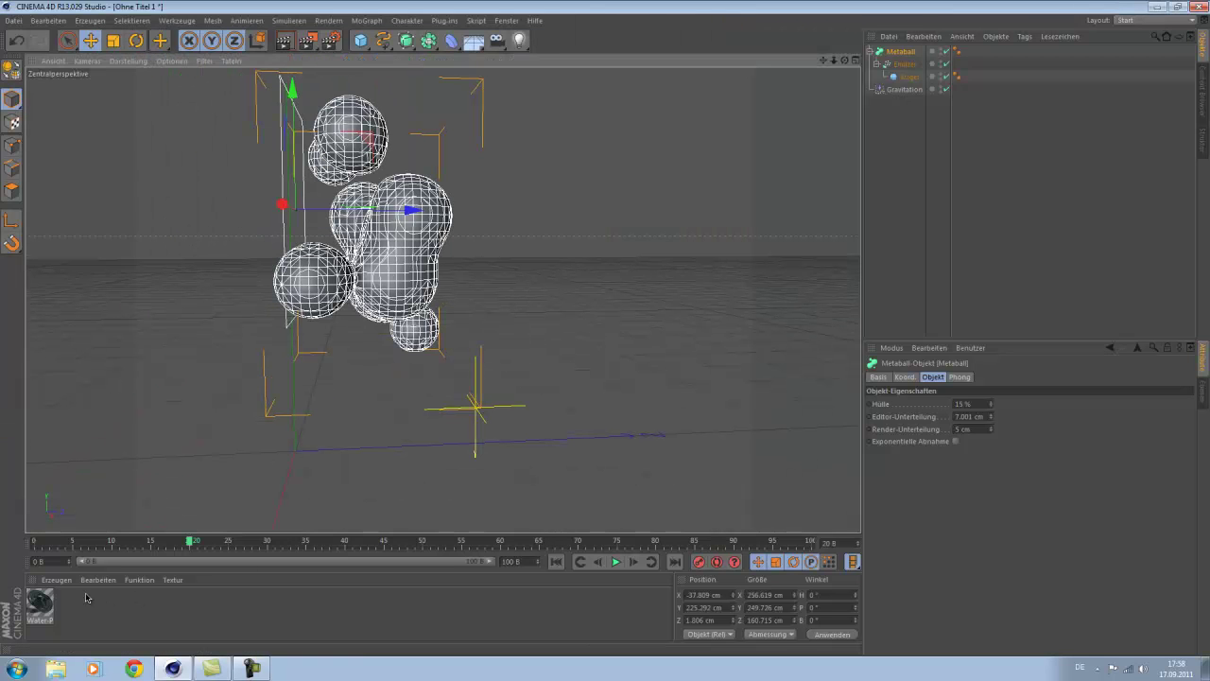
# Apply the Water-Pool (animated) material to the Metaball and test-render the viewport
pyautogui.moveTo(41, 606); pyautogui.dragTo(58, 599)
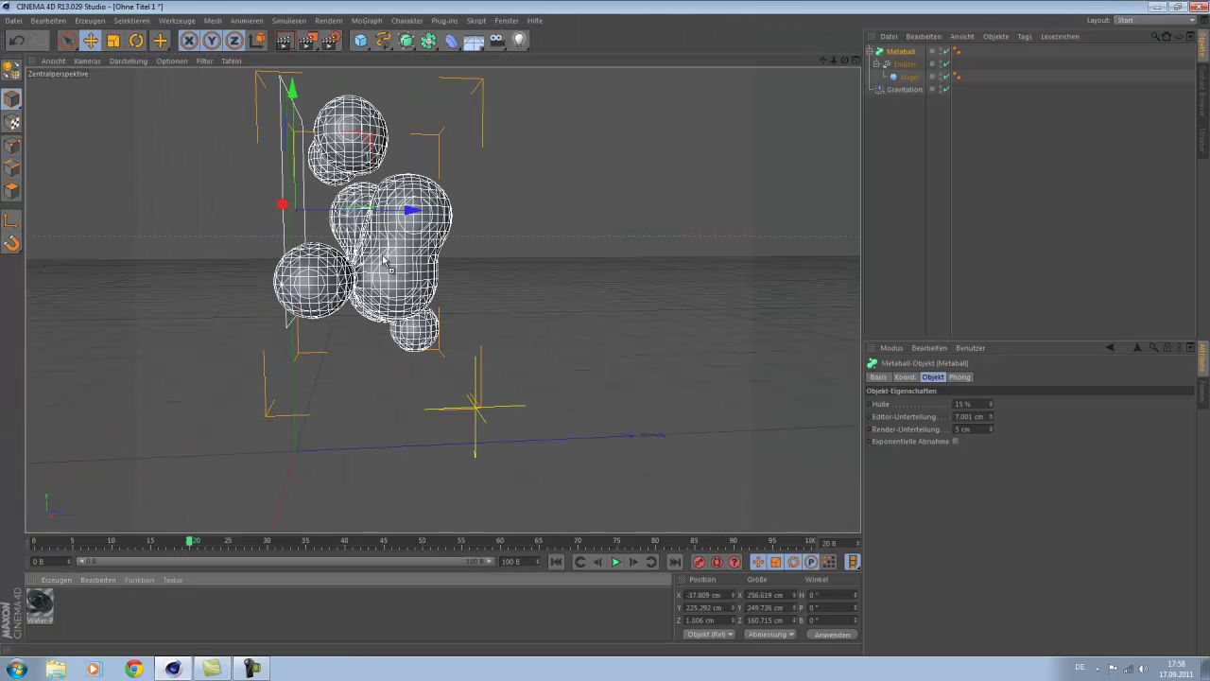
pyautogui.moveTo(386, 265); pyautogui.dragTo(388, 267)
pyautogui.keyDown('alt'); pyautogui.moveTo(464, 292); pyautogui.dragTo(324, 79); pyautogui.keyUp('alt')
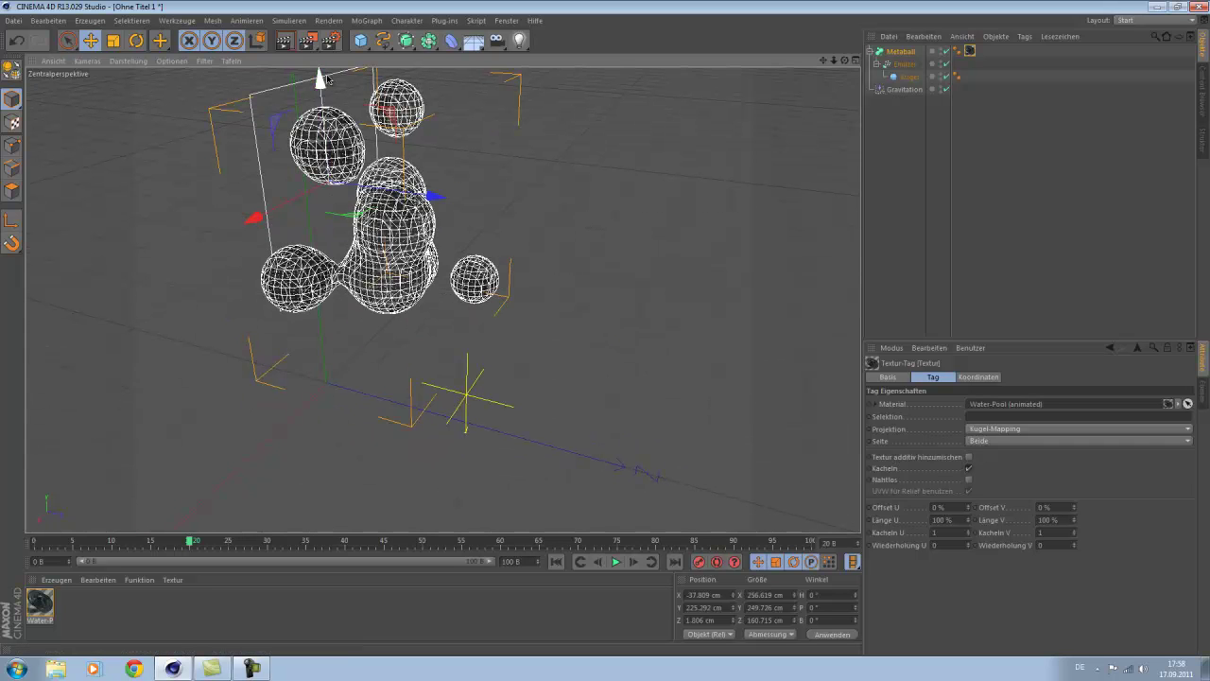
pyautogui.click(283, 40)
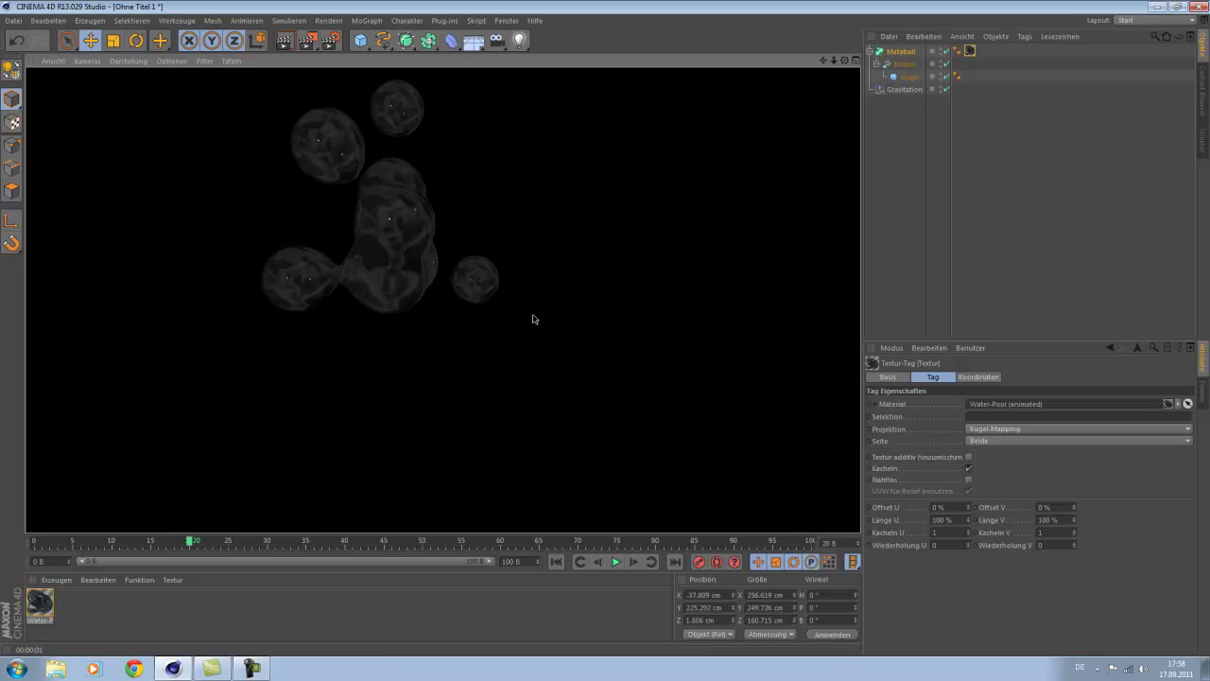
pyautogui.keyDown('alt'); pyautogui.moveTo(620, 281); pyautogui.dragTo(539, 316); pyautogui.keyUp('alt')
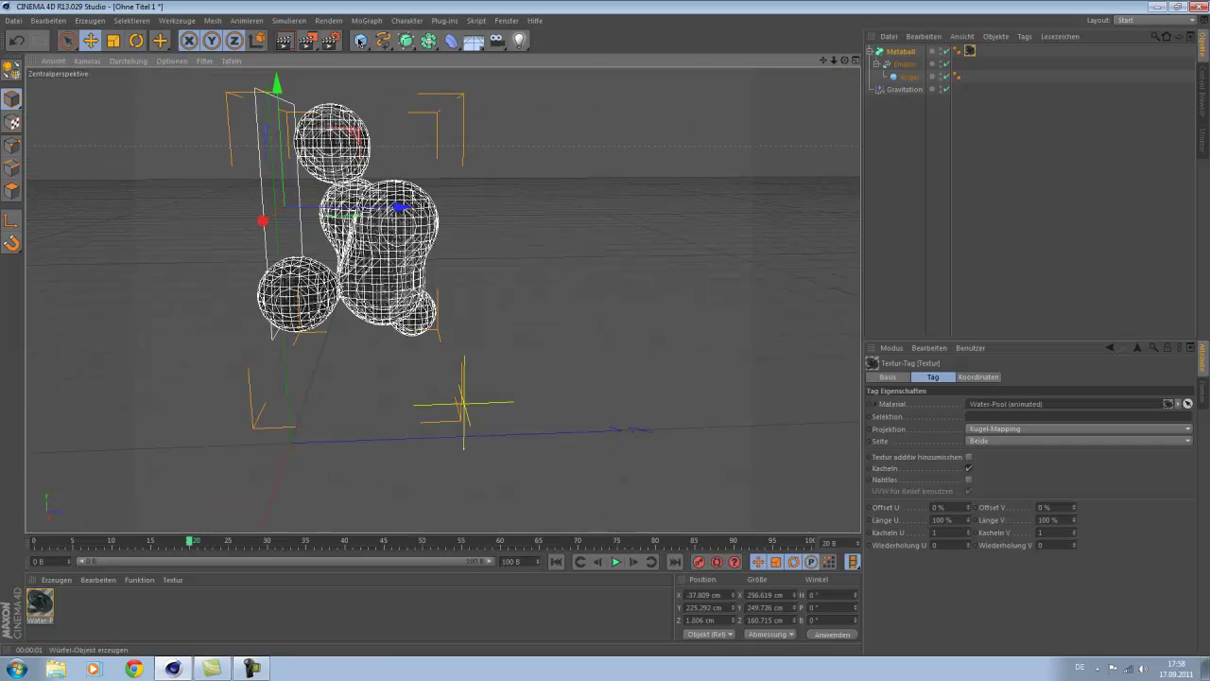
# Add a Floor object and lower it to about Y -181 cm
pyautogui.moveTo(474, 41); pyautogui.dragTo(529, 54)
pyautogui.moveTo(283, 330); pyautogui.dragTo(354, 424)
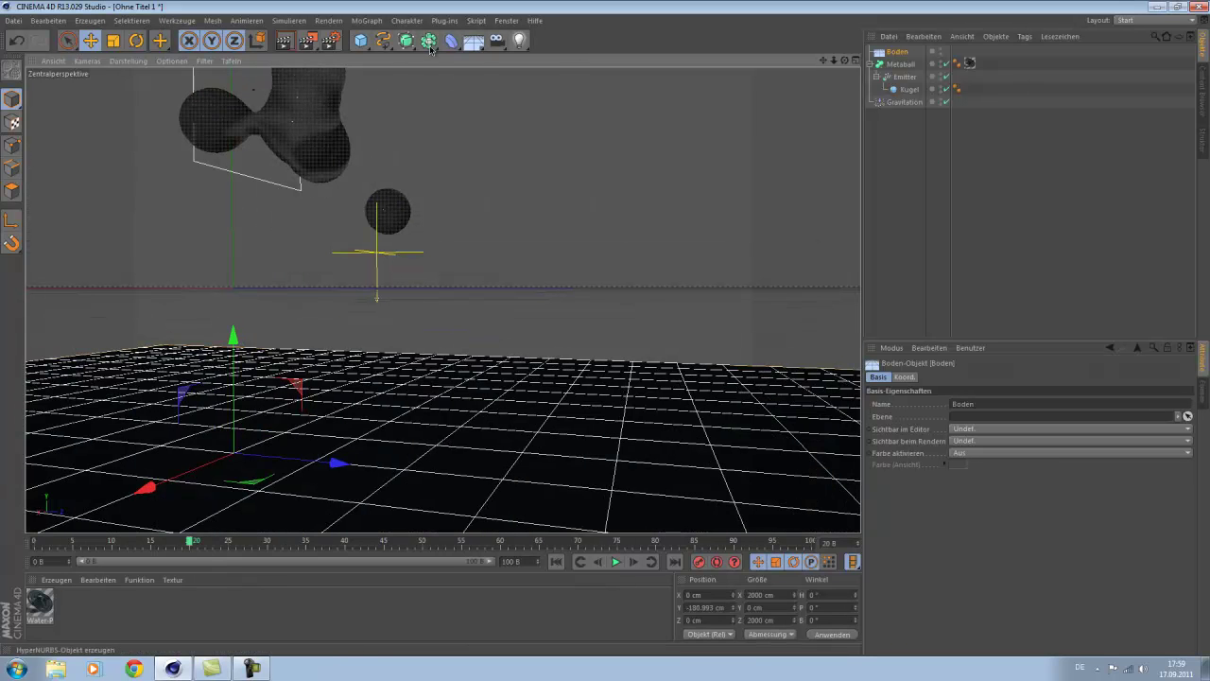
# Add a particle Reflector object and move it along the Z axis to about 207 cm
pyautogui.click(287, 20)
pyautogui.moveTo(297, 69)
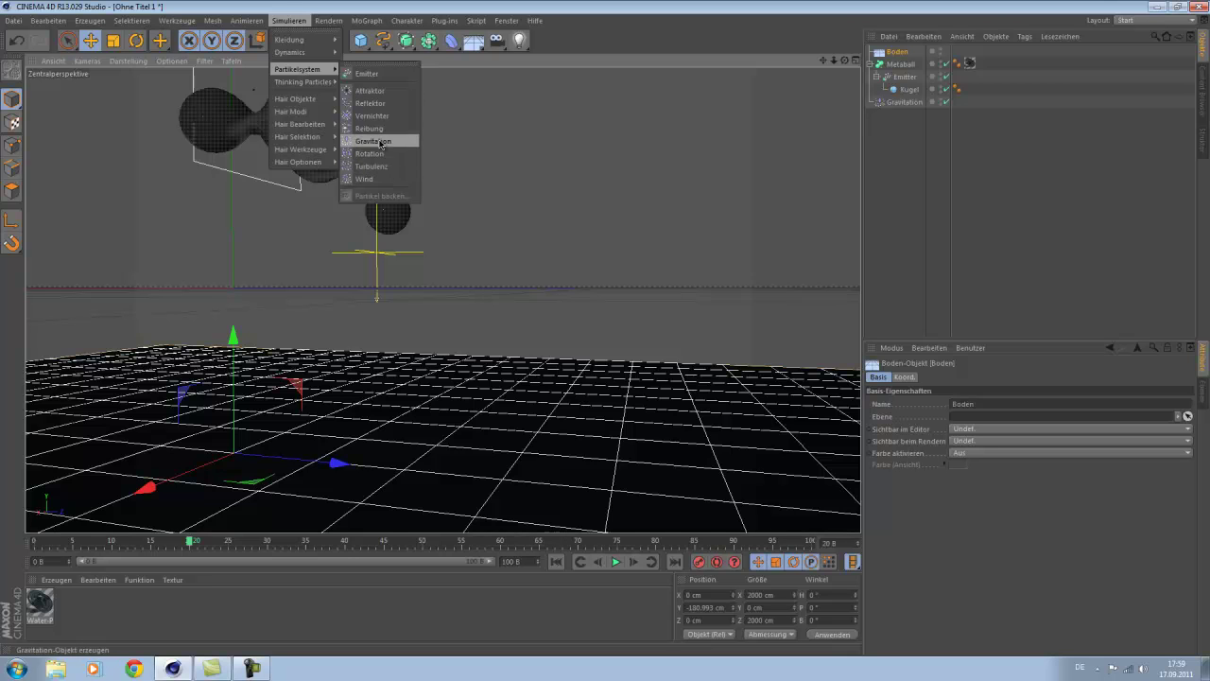
pyautogui.click(370, 103)
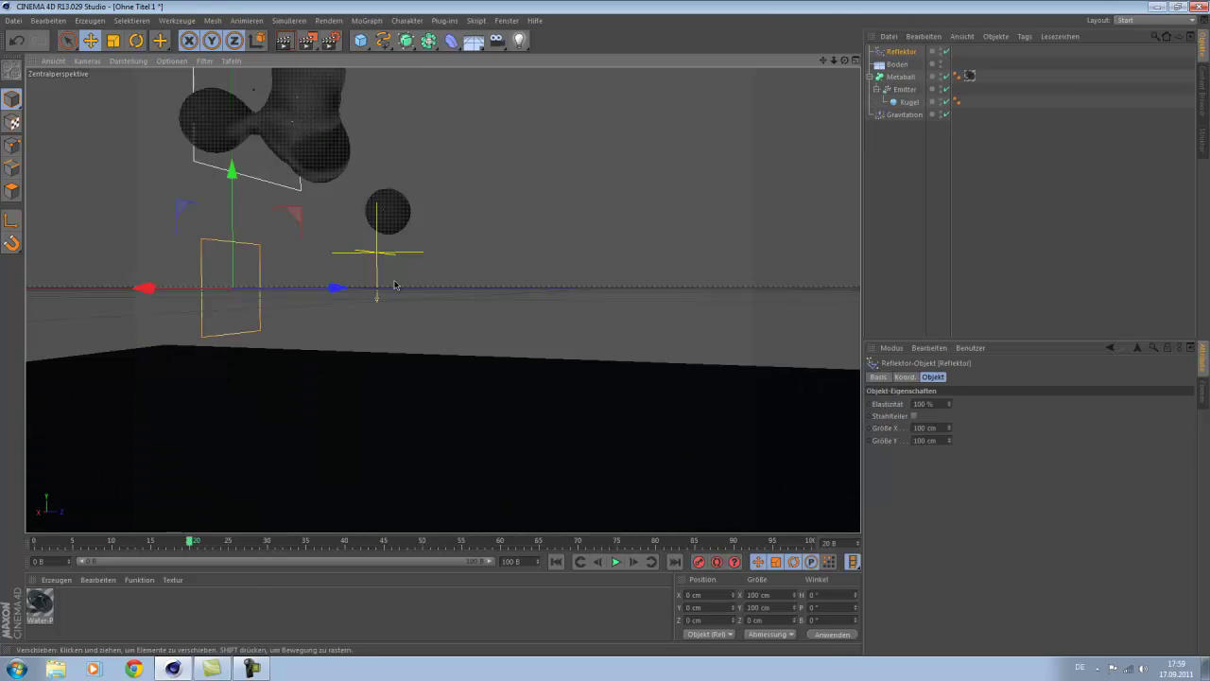
pyautogui.keyDown('alt'); pyautogui.moveTo(613, 283); pyautogui.dragTo(518, 265); pyautogui.keyUp('alt')
pyautogui.moveTo(424, 319); pyautogui.dragTo(631, 318)
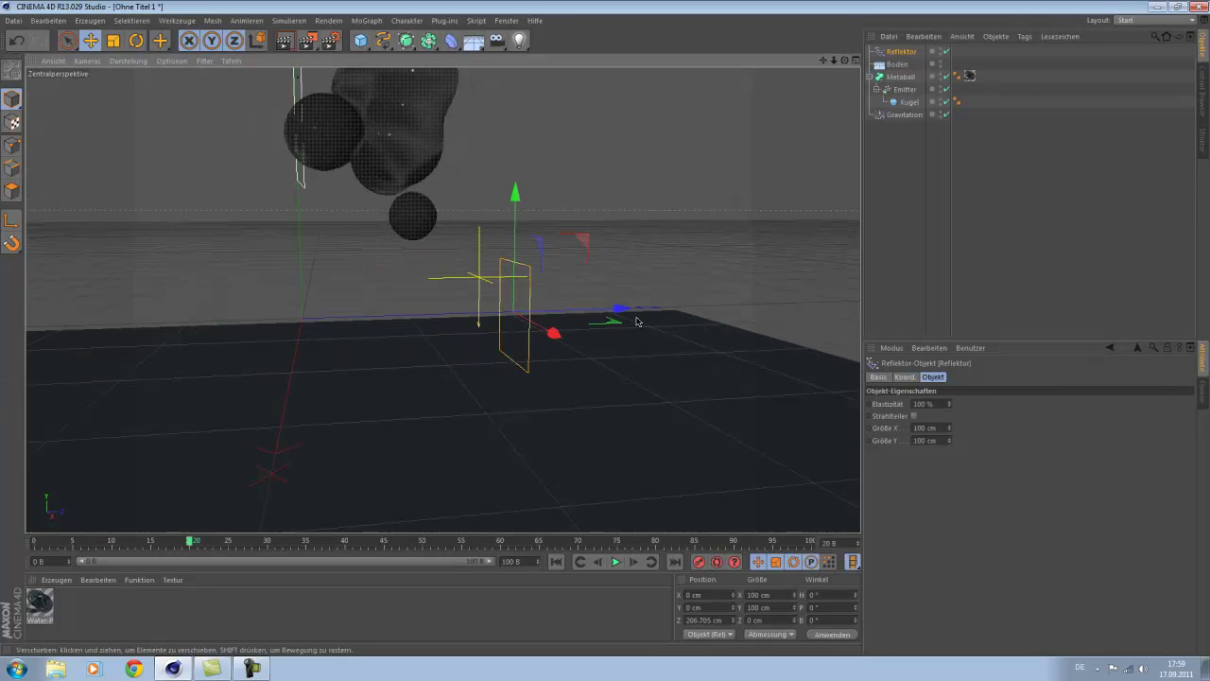
# Rotate the Reflector 90° in pitch so it lies flat and lower it to about Y -175 cm, just above the floor
pyautogui.press('r')
pyautogui.moveTo(474, 261); pyautogui.dragTo(445, 374)
pyautogui.press('e')
pyautogui.moveTo(518, 238); pyautogui.dragTo(527, 411)
# Set the Reflector's X and Y size to 500 cm each and its elasticity to 10 %
pyautogui.click(899, 54)
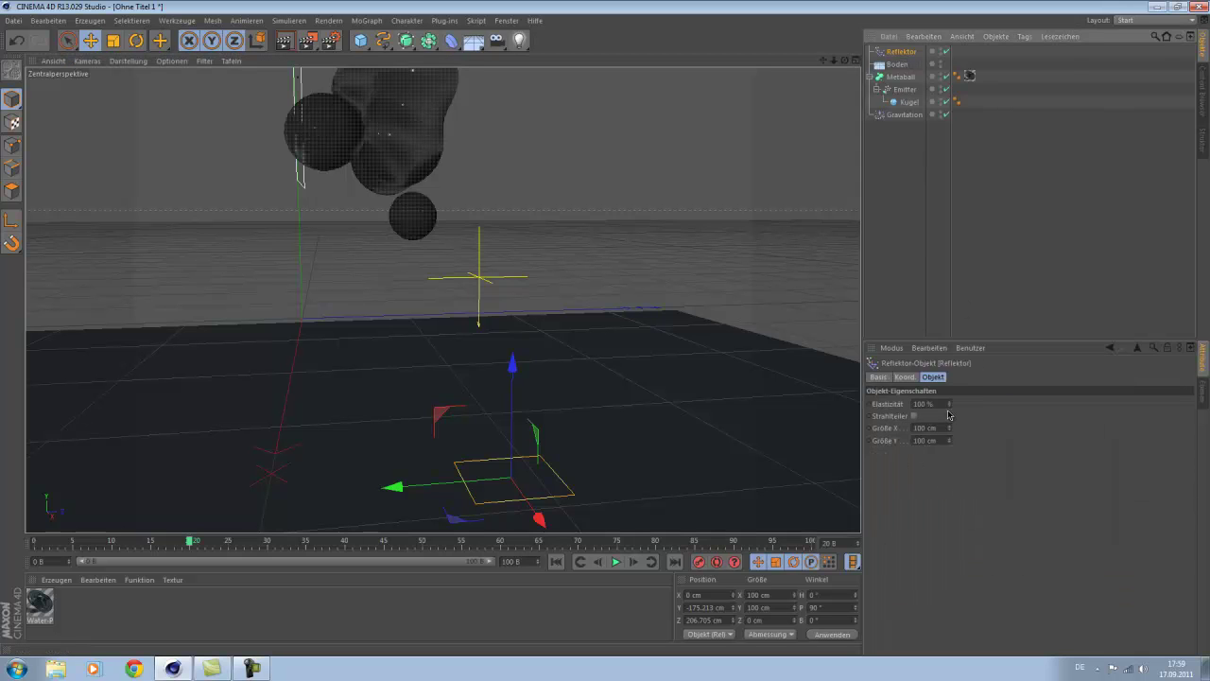
pyautogui.doubleClick(923, 427)
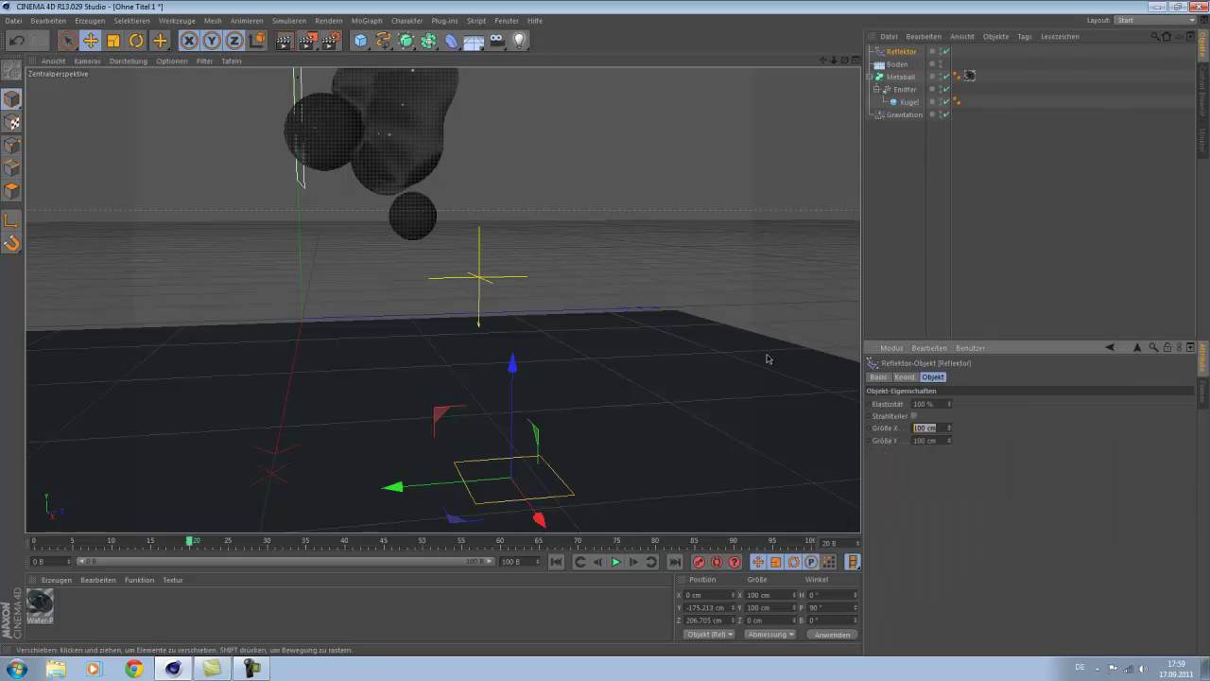
pyautogui.write('500')
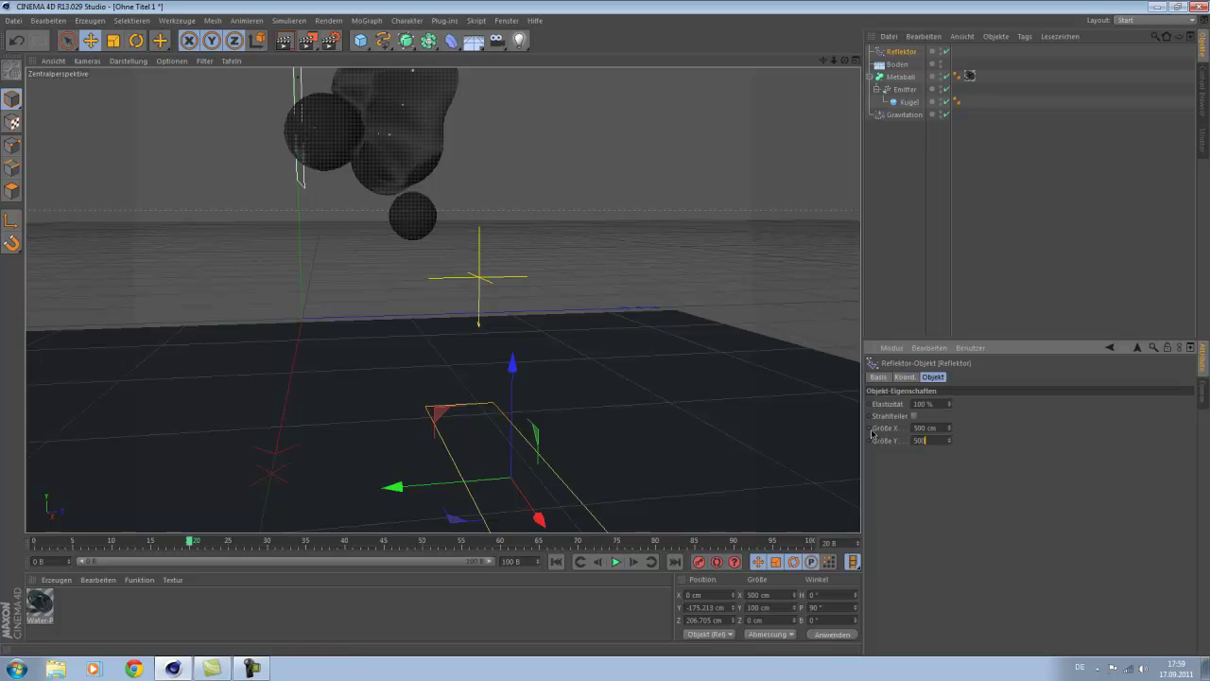
pyautogui.press('Return')
pyautogui.keyDown('alt'); pyautogui.moveTo(604, 431); pyautogui.dragTo(661, 458); pyautogui.keyUp('alt')
pyautogui.moveTo(946, 412); pyautogui.dragTo(835, 410)
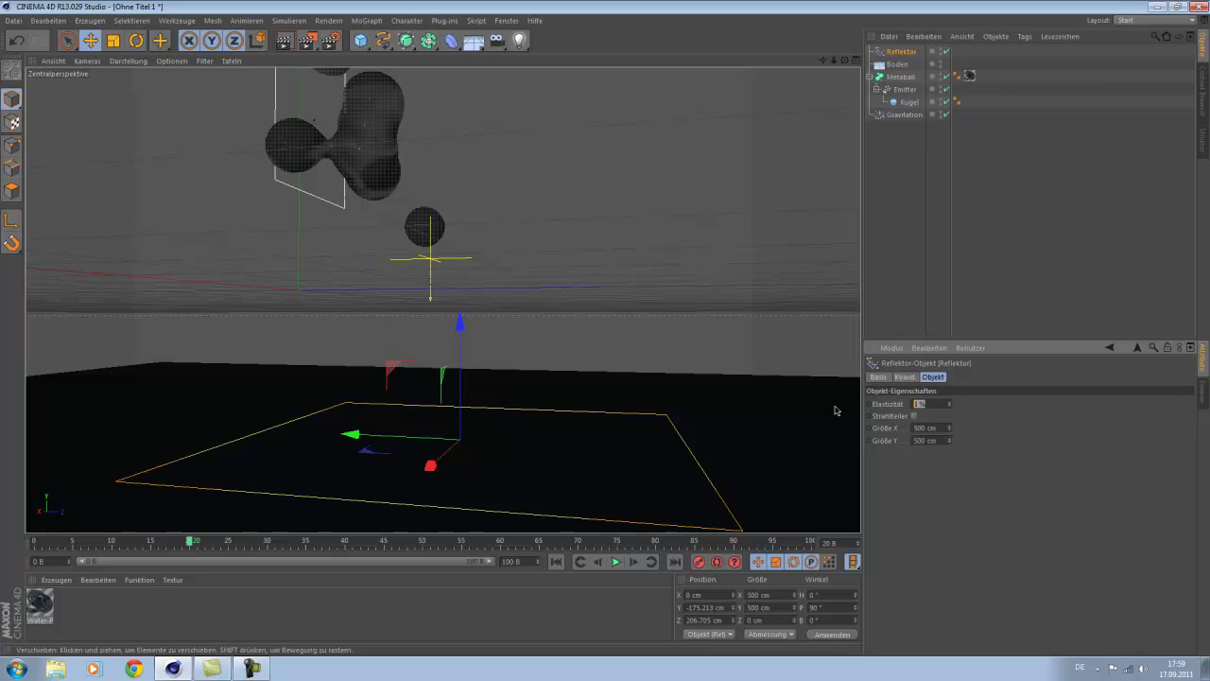
# Play the animation, rewind it and replay the beginning to check how the fluid meets the Reflector
pyautogui.click(615, 562)
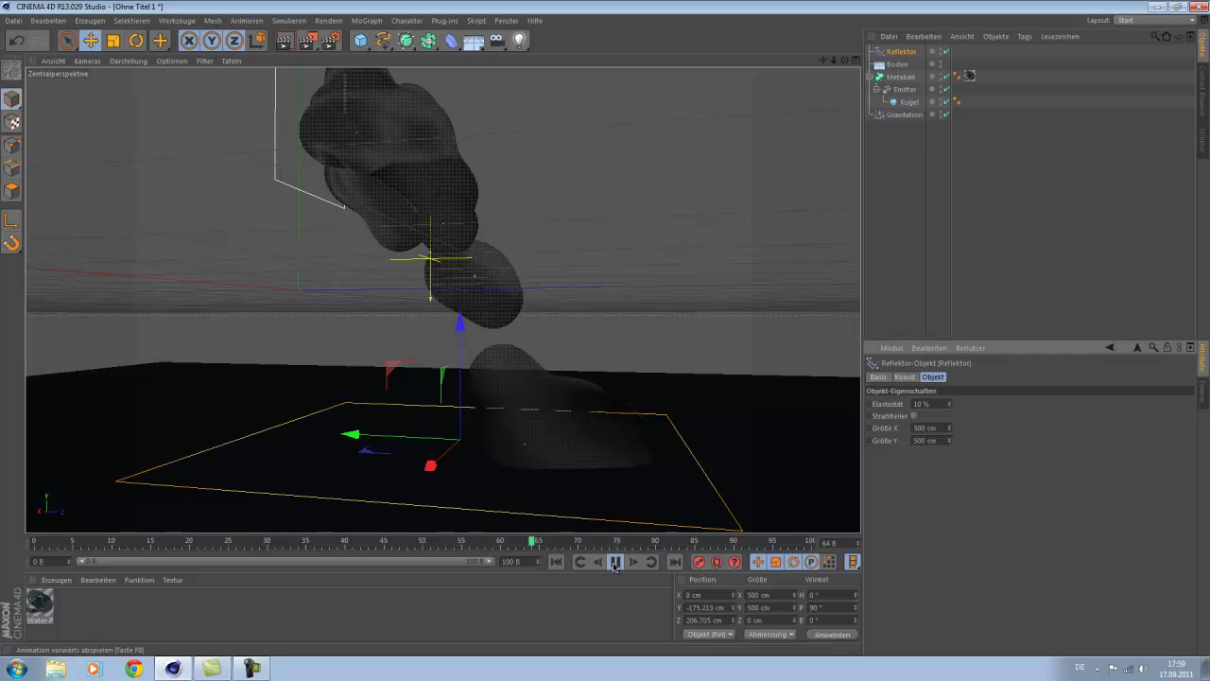
pyautogui.click(615, 562)
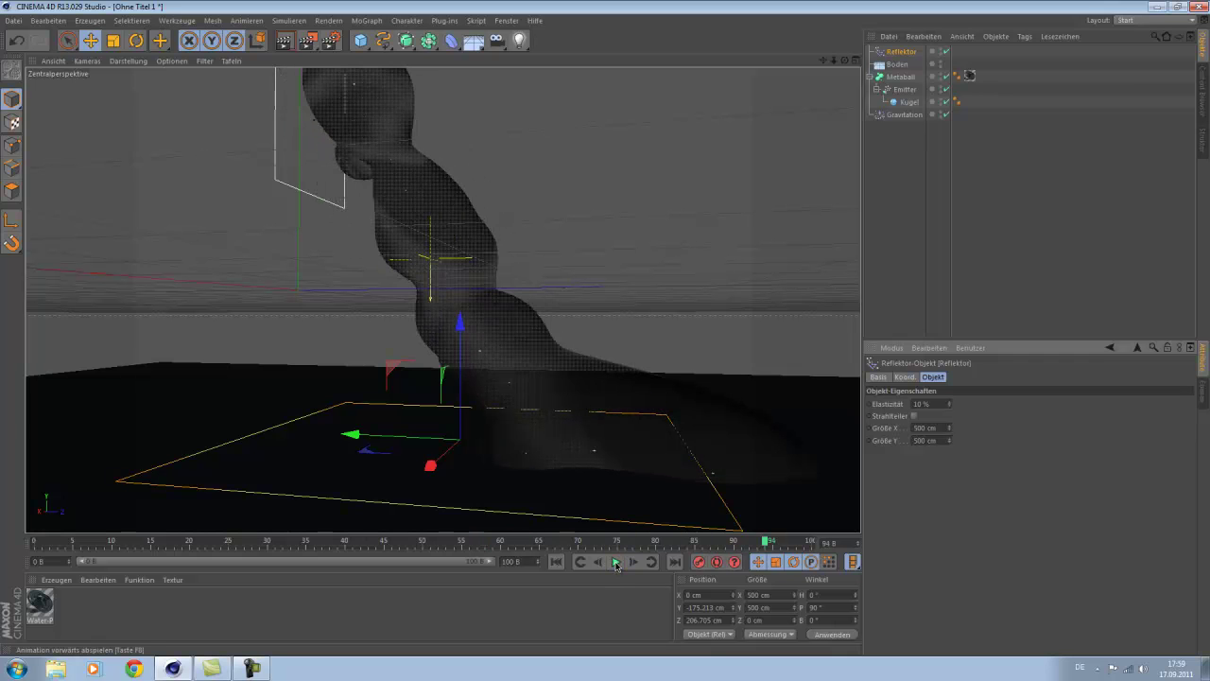
pyautogui.click(557, 561)
pyautogui.click(617, 565)
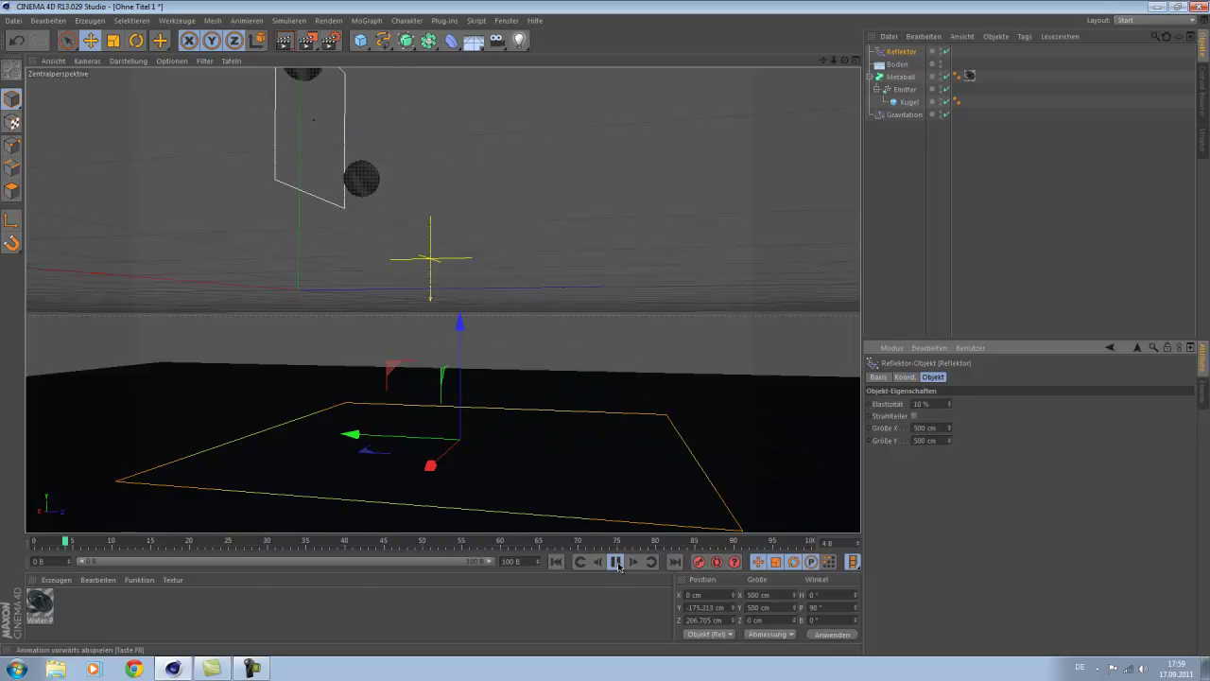
pyautogui.click(618, 564)
# Extend the animation length to 300 frames and stretch the preview range to the full length
pyautogui.click(530, 561)
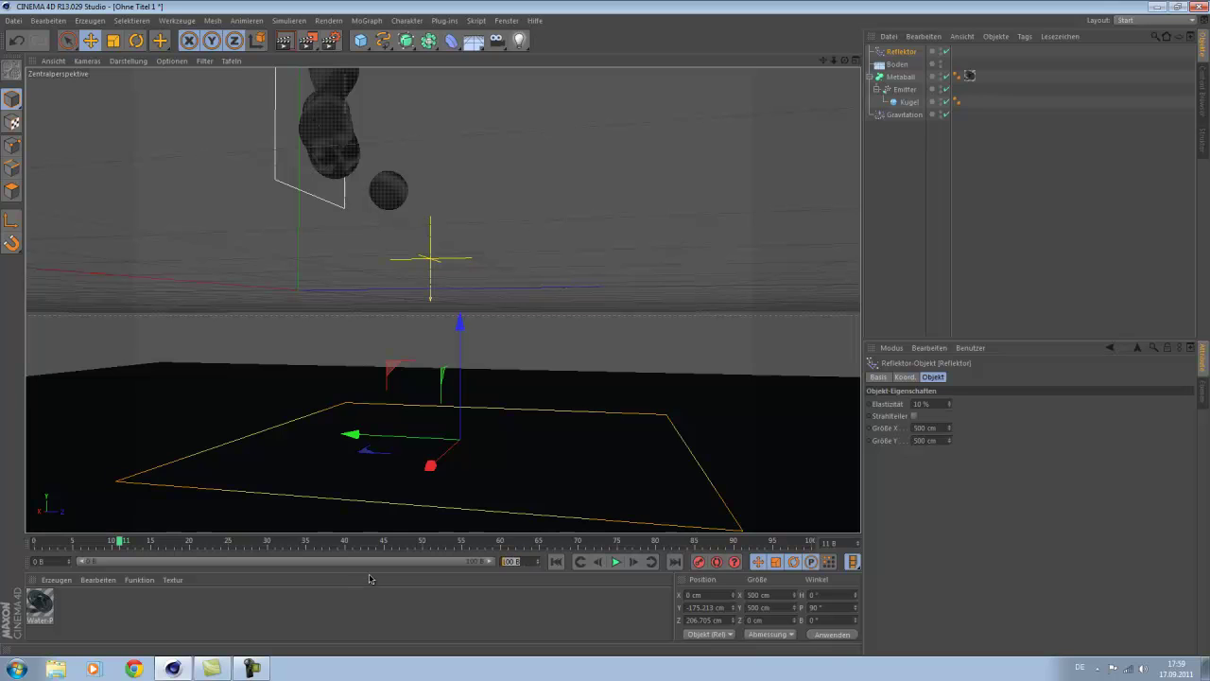
pyautogui.write('300')
pyautogui.press('Return')
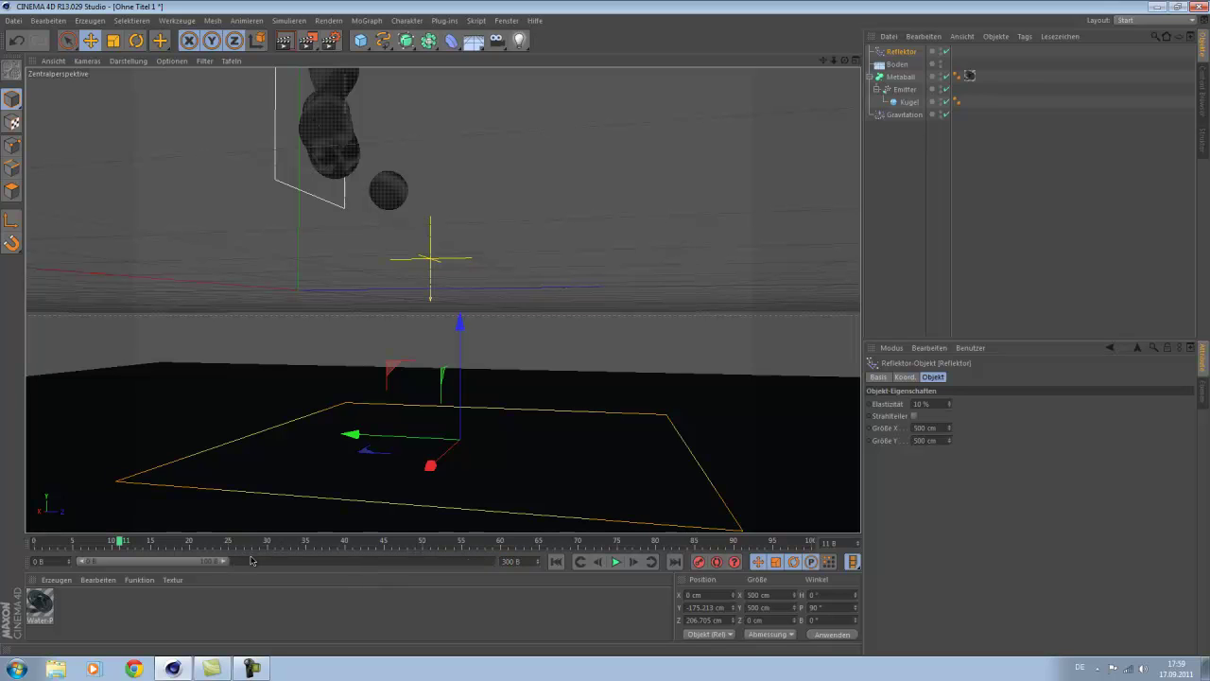
pyautogui.moveTo(225, 561); pyautogui.dragTo(488, 562)
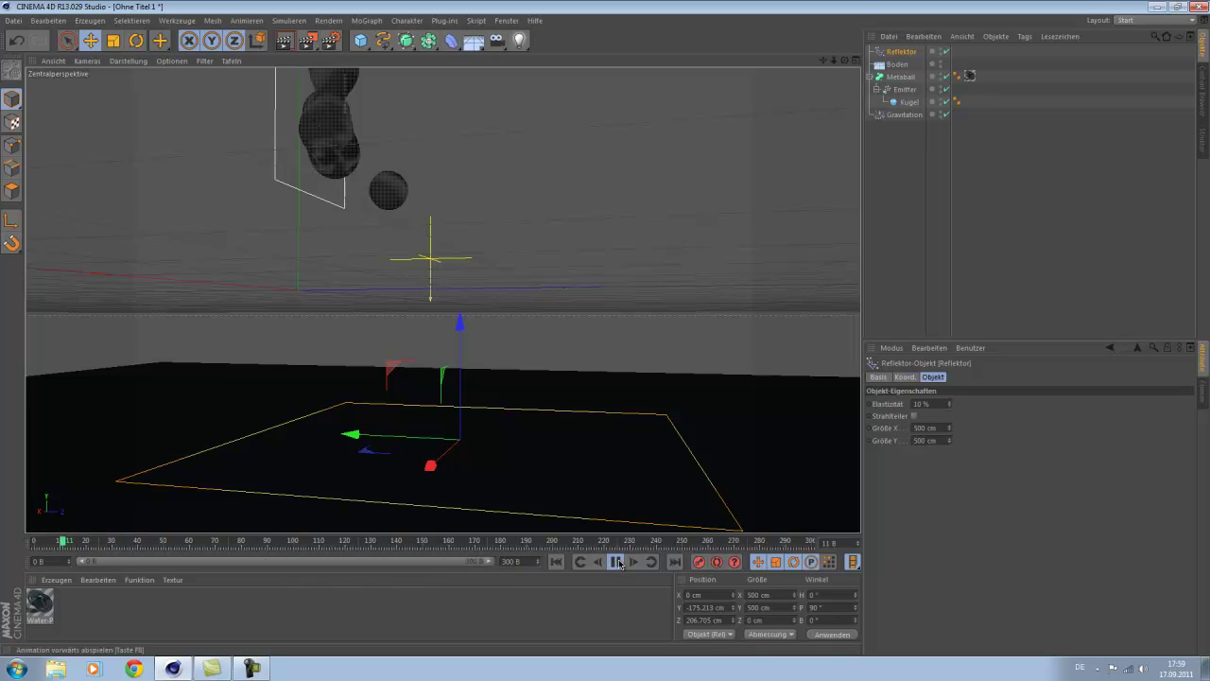
# Examine from several angles how the fluid lands and spreads on the floor during playback, and rewind to the start
pyautogui.keyDown('alt'); pyautogui.moveTo(668, 421); pyautogui.dragTo(584, 353); pyautogui.keyUp('alt')
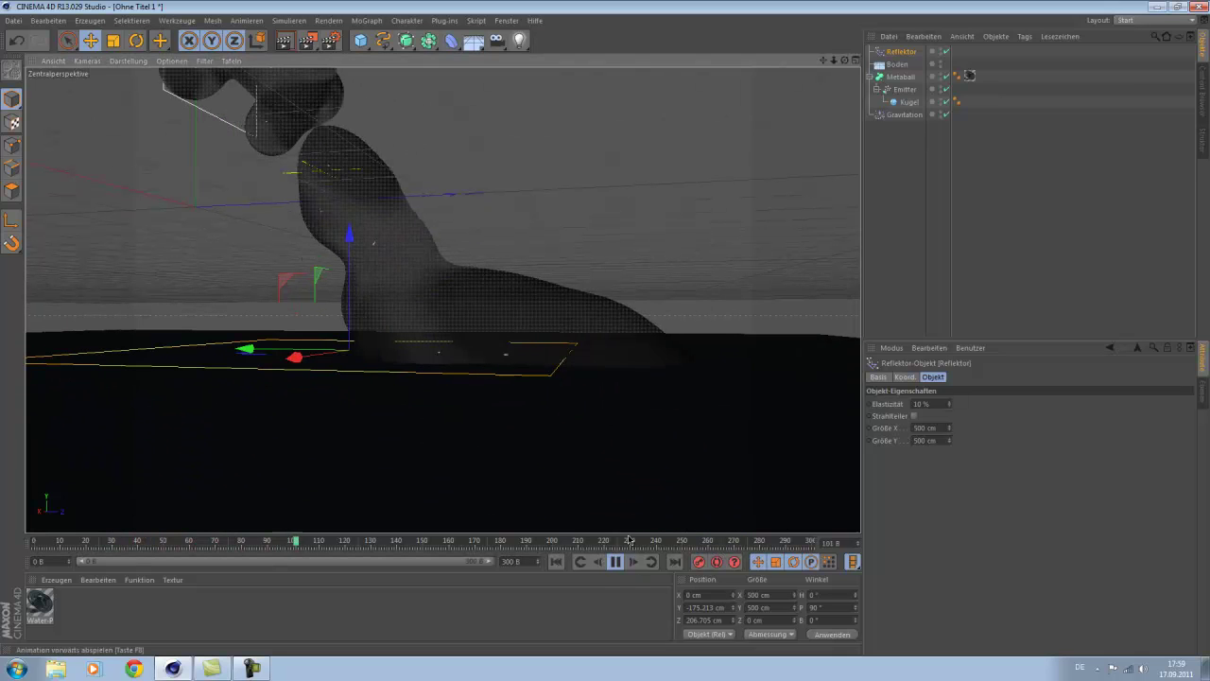
pyautogui.keyDown('alt'); pyautogui.moveTo(625, 506); pyautogui.dragTo(603, 475); pyautogui.keyUp('alt')
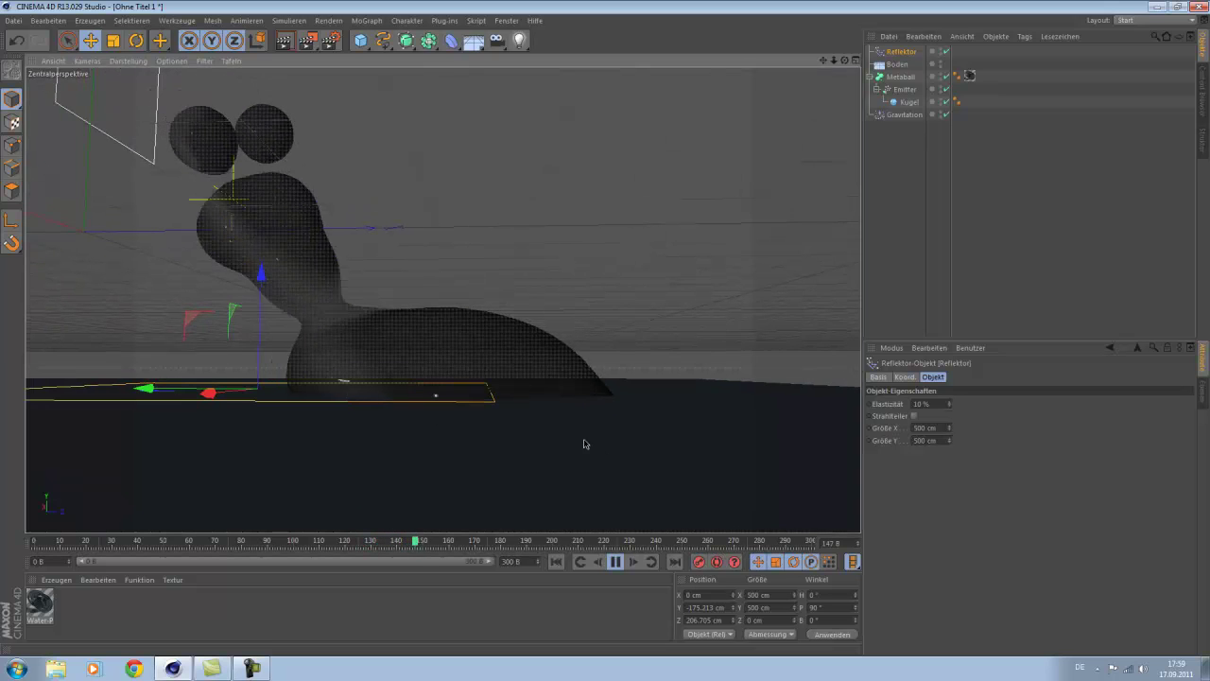
pyautogui.click(618, 563)
pyautogui.keyDown('alt'); pyautogui.moveTo(707, 446); pyautogui.dragTo(656, 527); pyautogui.keyUp('alt')
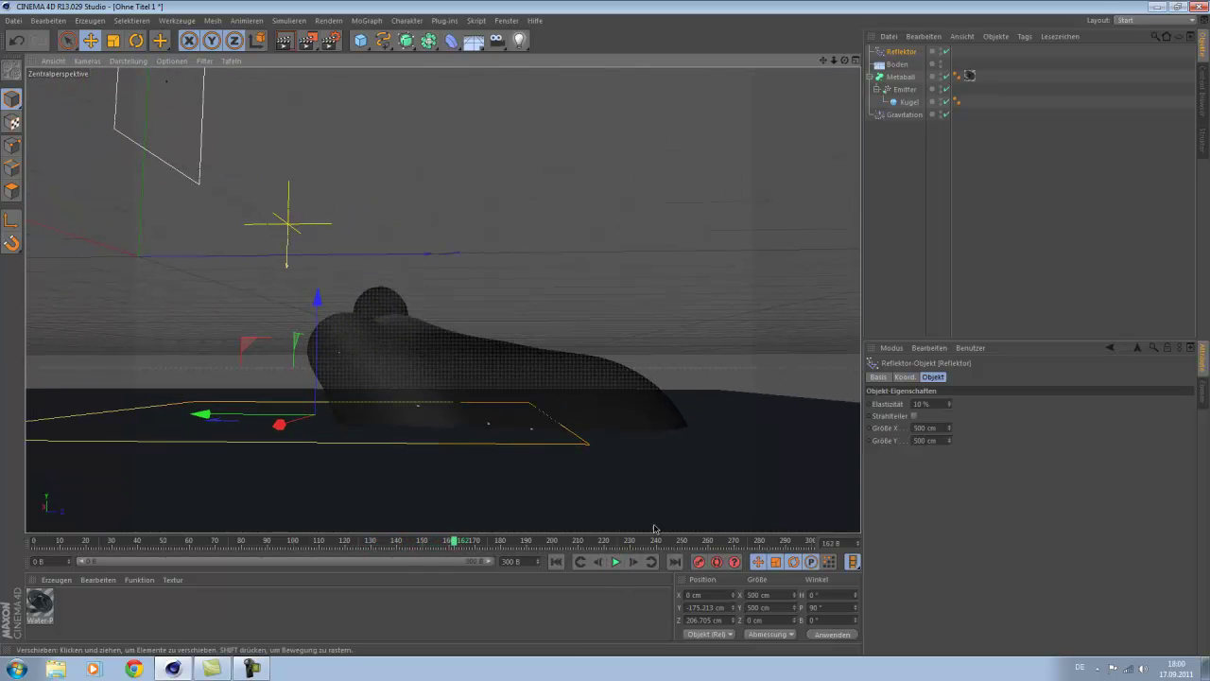
pyautogui.click(555, 562)
pyautogui.keyDown('alt'); pyautogui.moveTo(443, 299); pyautogui.dragTo(330, 475); pyautogui.keyUp('alt')
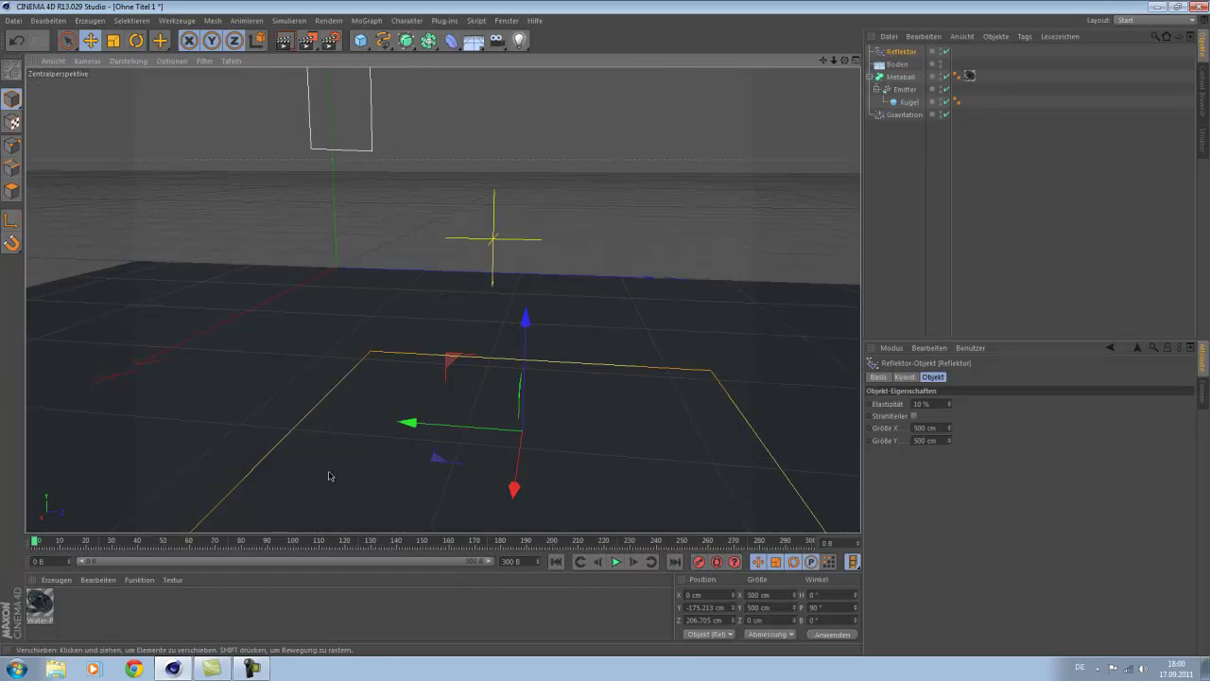
# Look up the Water-Pool (animated) preset among the natural liquid materials of the Broadcast library
pyautogui.click(59, 582)
pyautogui.moveTo(87, 554)
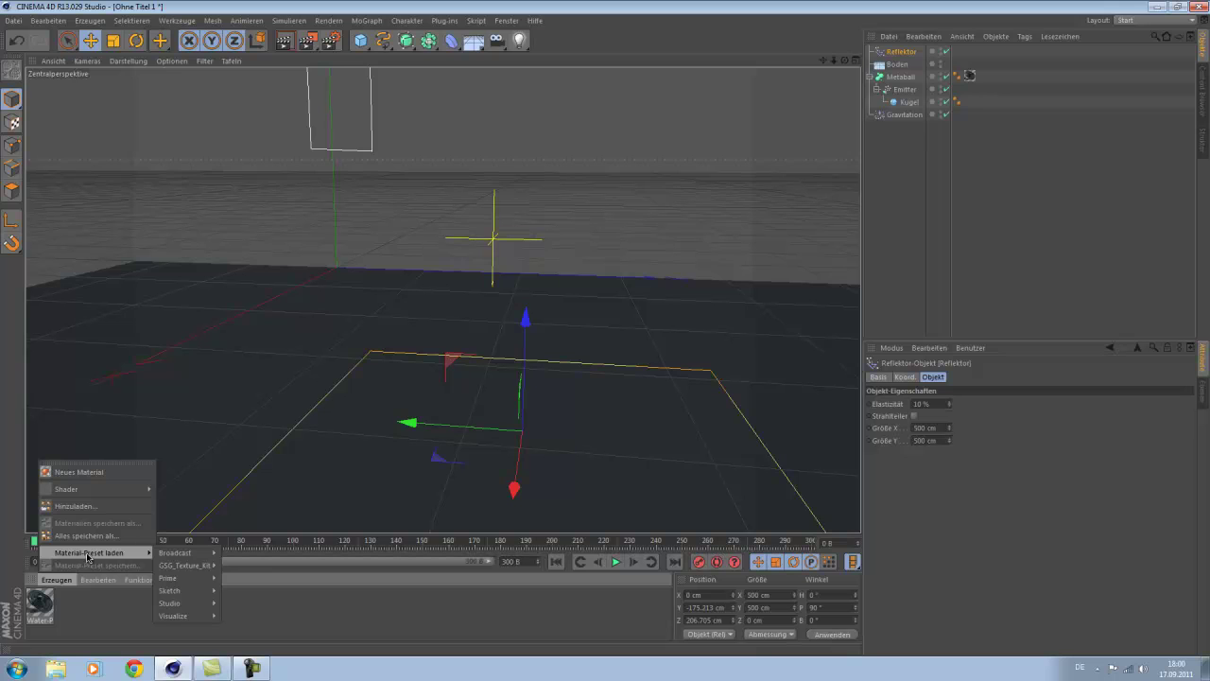
pyautogui.moveTo(161, 555)
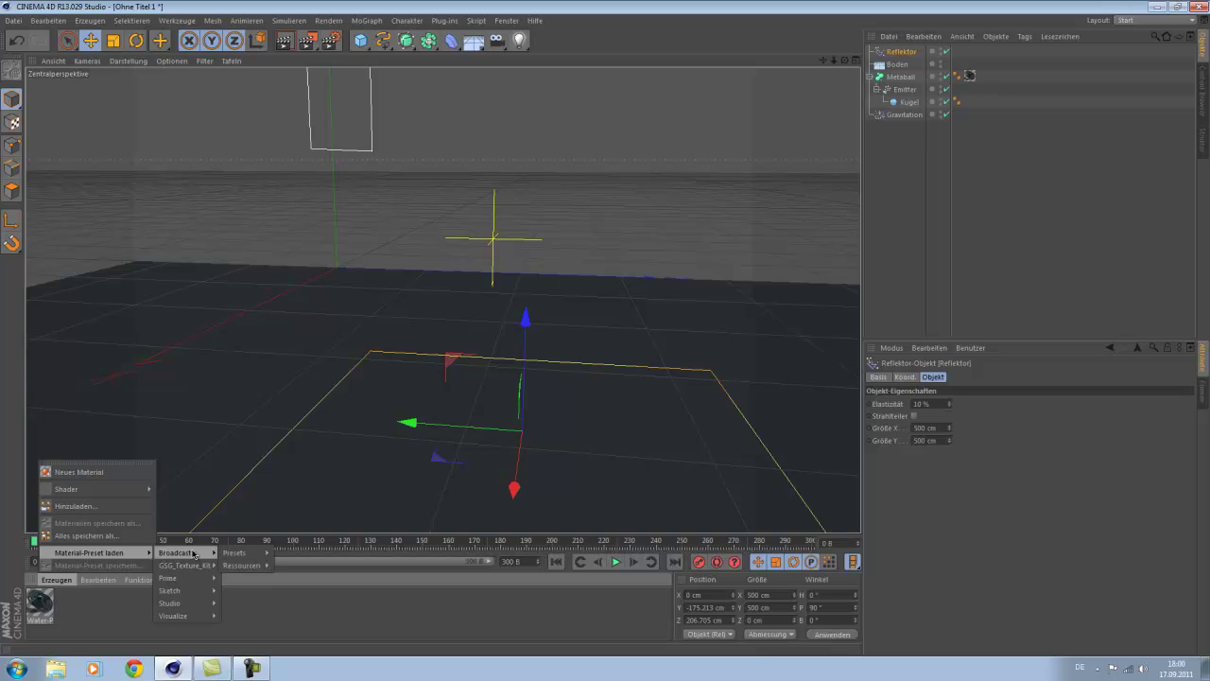
pyautogui.moveTo(231, 564)
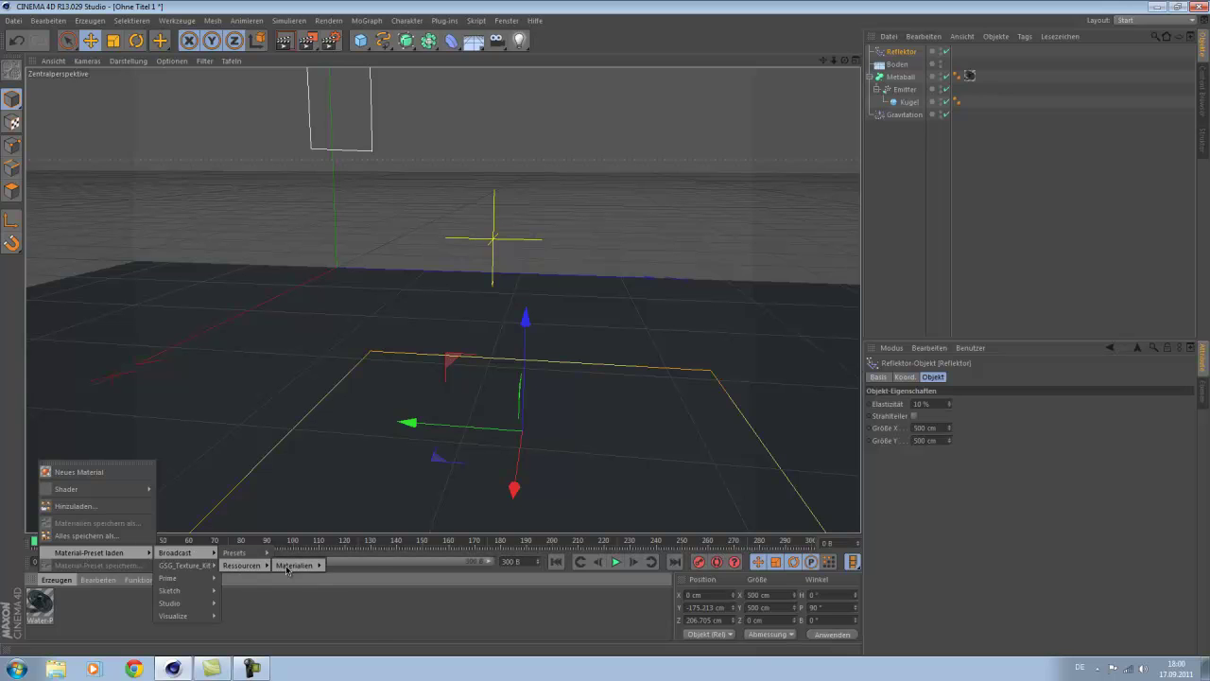
pyautogui.moveTo(286, 567)
pyautogui.moveTo(357, 619)
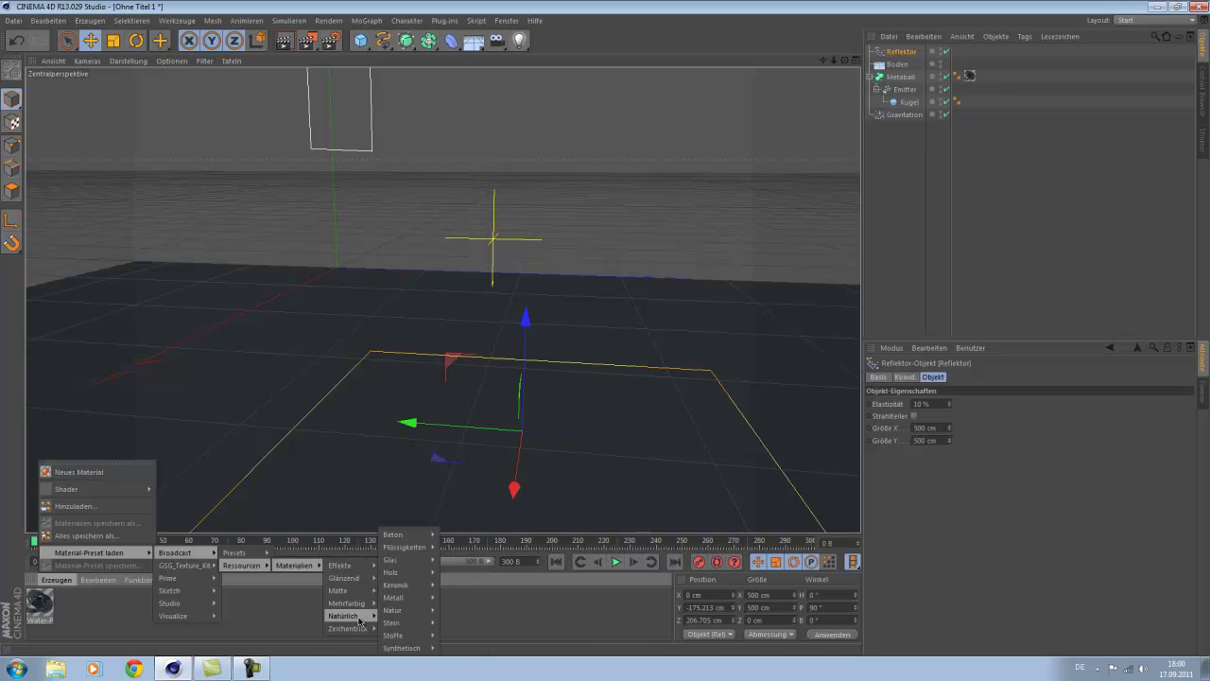
pyautogui.moveTo(426, 547)
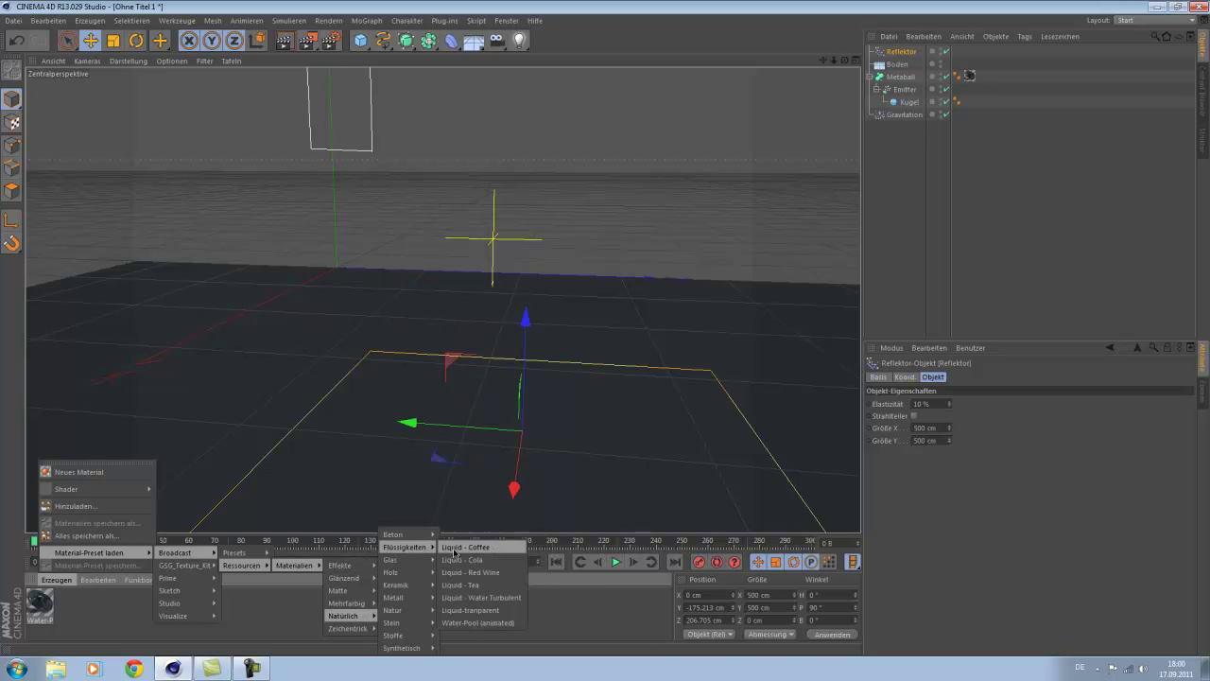
pyautogui.click(470, 623)
# Play the first part of the animation, examine the falling fluid above the Reflector from another angle, and rewind to the start
pyautogui.moveTo(548, 413)
pyautogui.keyDown('alt'); pyautogui.mouseDown()
pyautogui.moveTo(545, 424)
pyautogui.moveTo(561, 360)
pyautogui.moveTo(592, 335)
pyautogui.moveTo(591, 374)
pyautogui.moveTo(514, 403)
pyautogui.moveTo(530, 416)
pyautogui.mouseUp(); pyautogui.keyUp('alt')
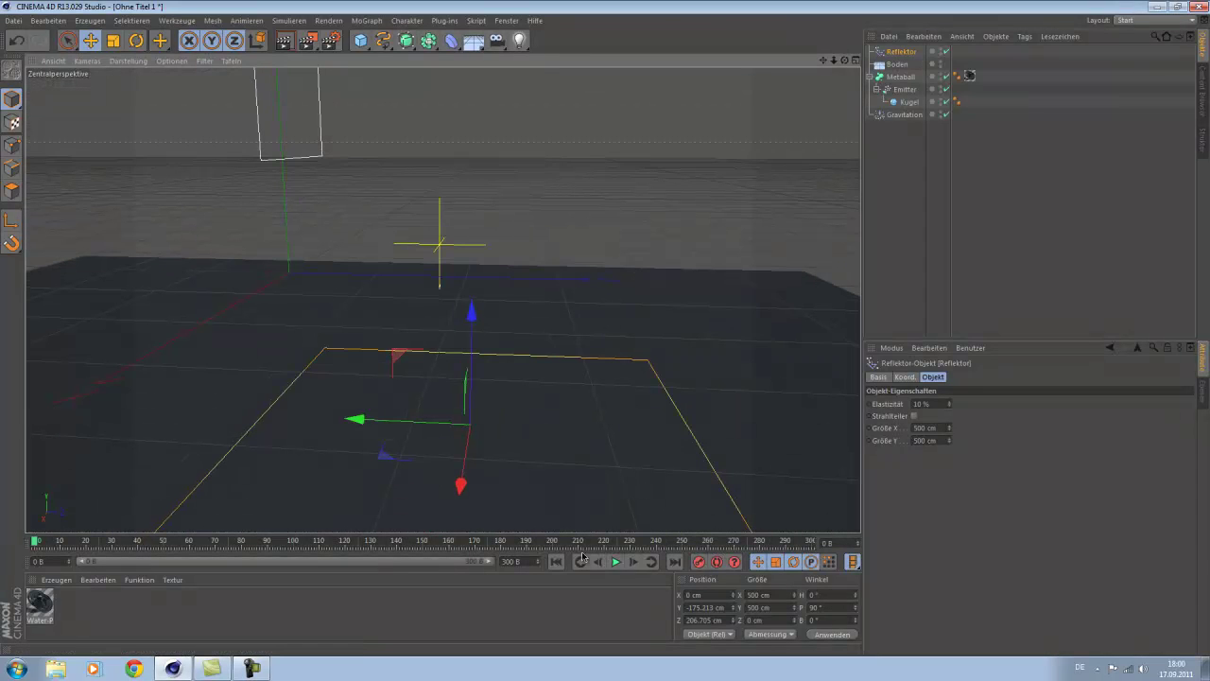
pyautogui.click(615, 562)
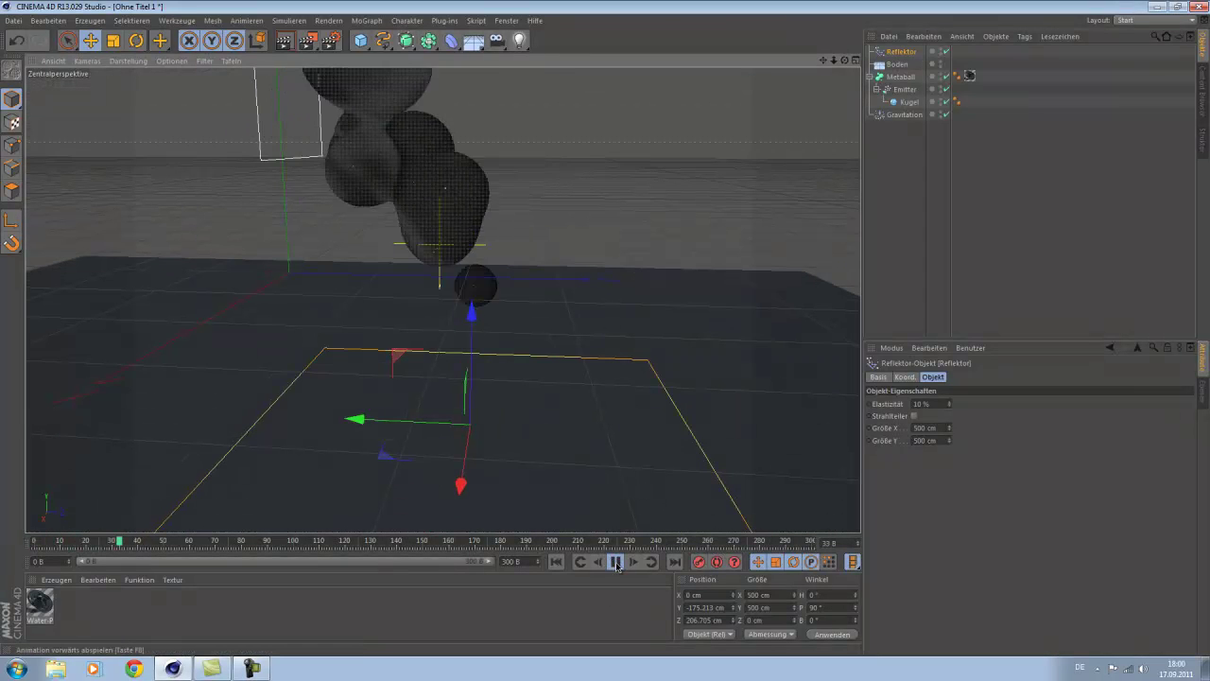
pyautogui.click(615, 561)
pyautogui.keyDown('alt'); pyautogui.moveTo(502, 426); pyautogui.dragTo(437, 368); pyautogui.keyUp('alt')
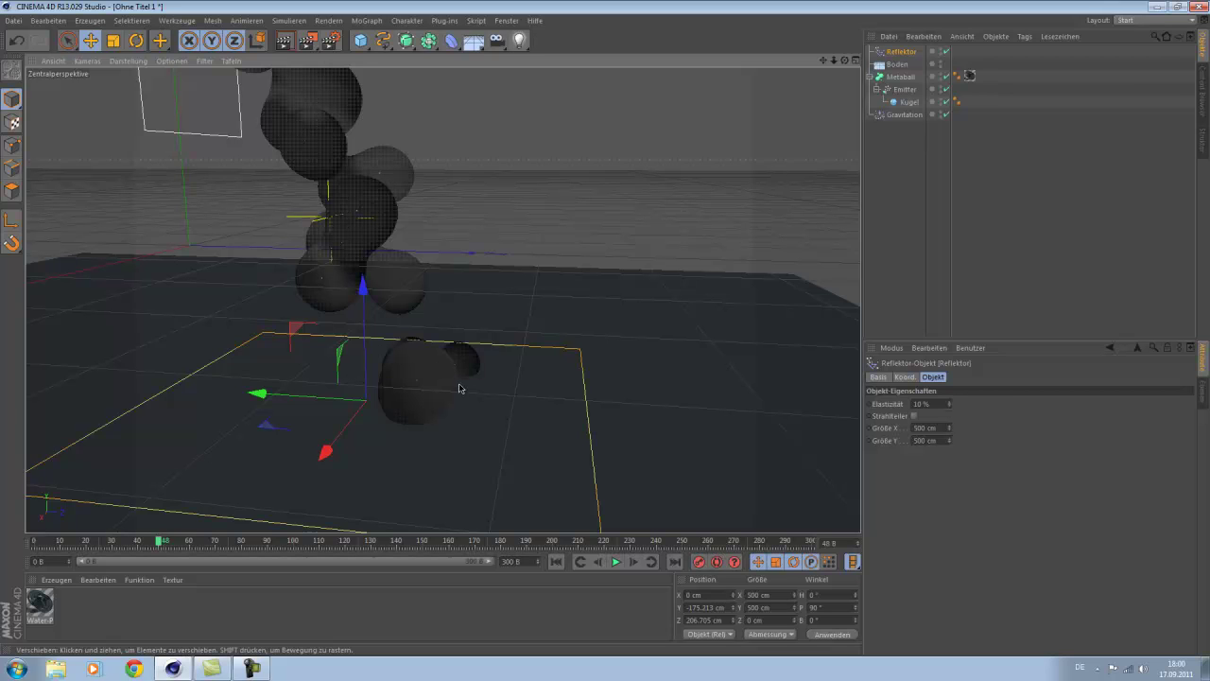
pyautogui.click(554, 560)
pyautogui.scroll(-3, 435, 332)
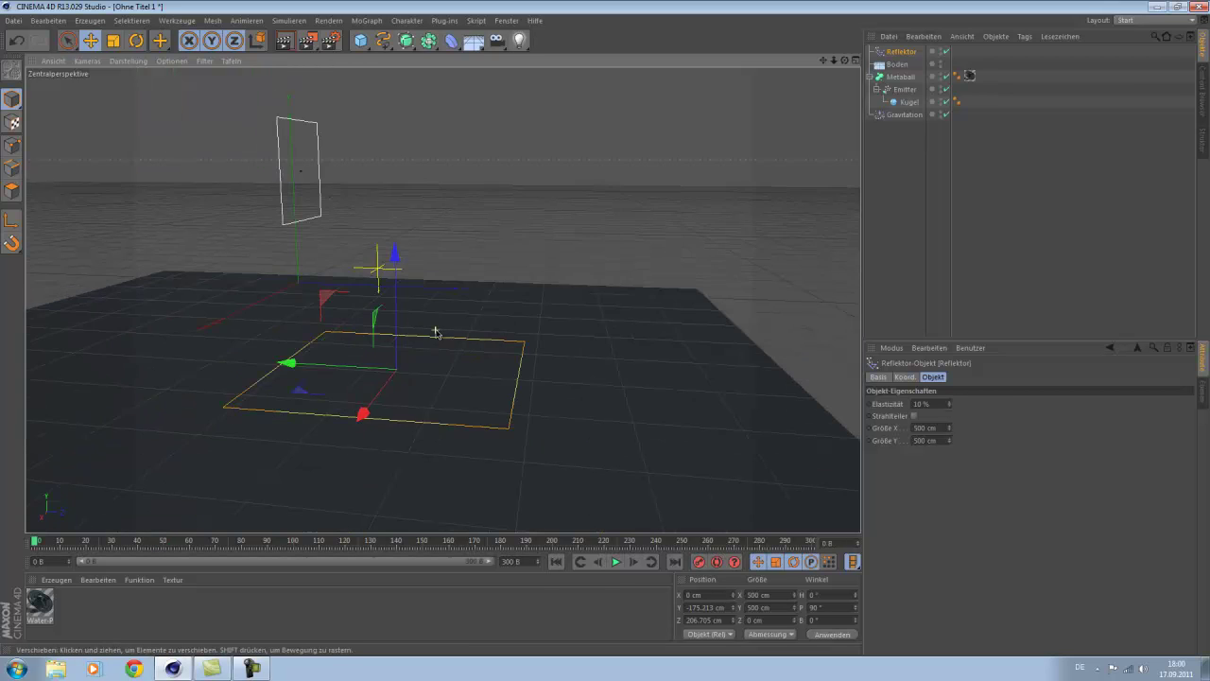
pyautogui.scroll(3, 435, 332)
pyautogui.scroll(-2, 435, 332)
pyautogui.keyDown('alt'); pyautogui.moveTo(423, 282); pyautogui.dragTo(416, 340); pyautogui.keyUp('alt')
pyautogui.scroll(3, 416, 340)
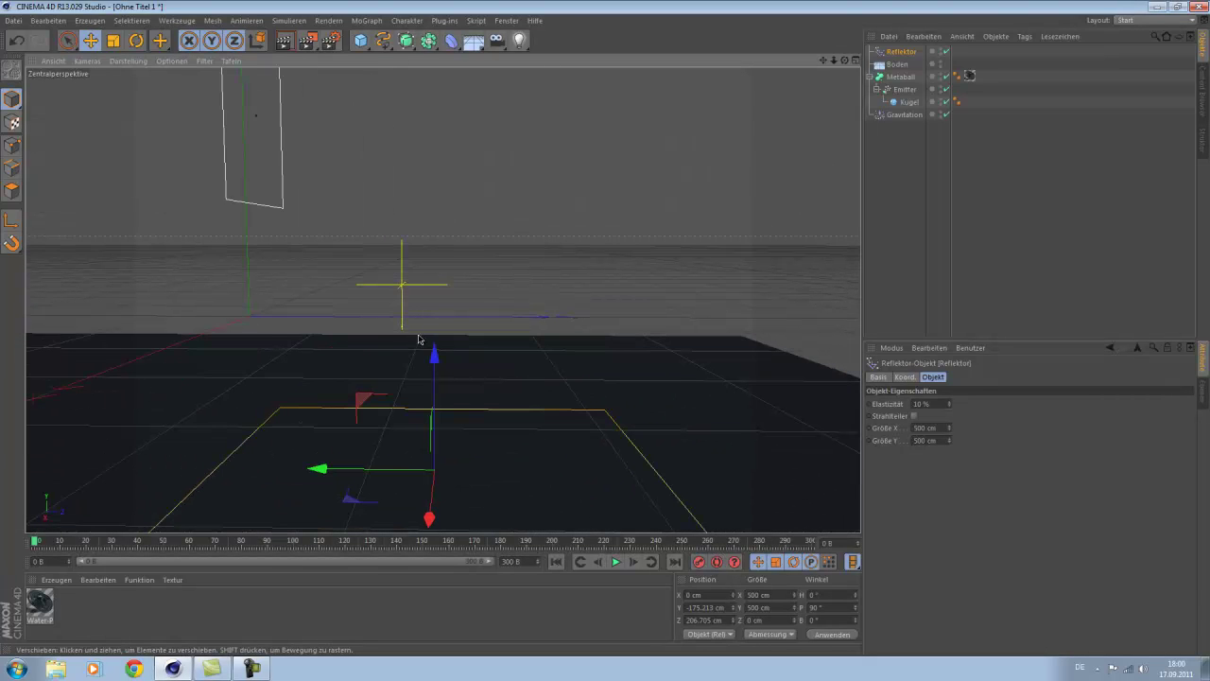